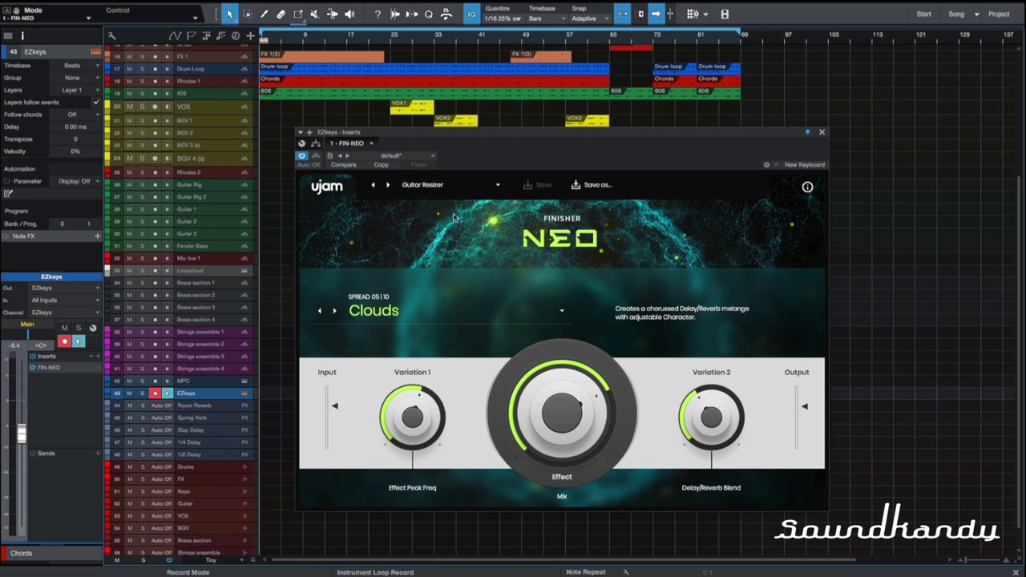
# Look over the factory preset categories of the Finisher NEO effect, and leave the Guitar Resizer preset loaded.
pyautogui.click(439, 186)
pyautogui.moveTo(437, 197)
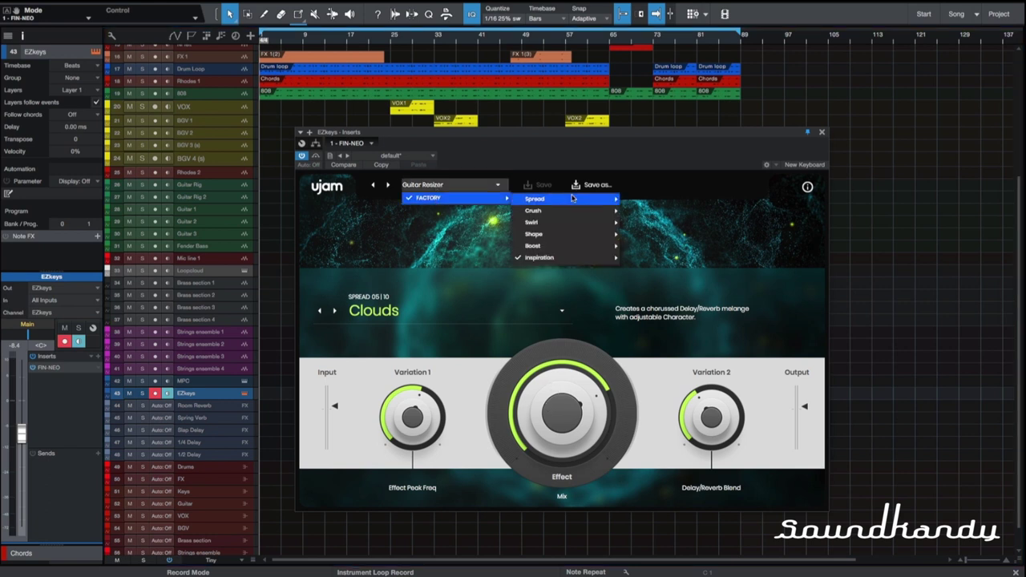
pyautogui.moveTo(573, 234)
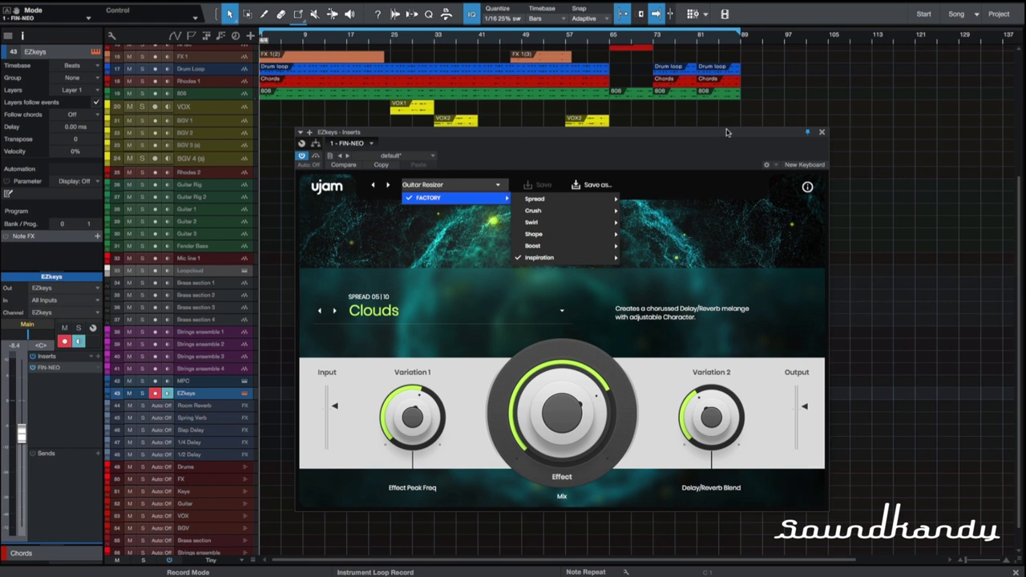
pyautogui.click(706, 176)
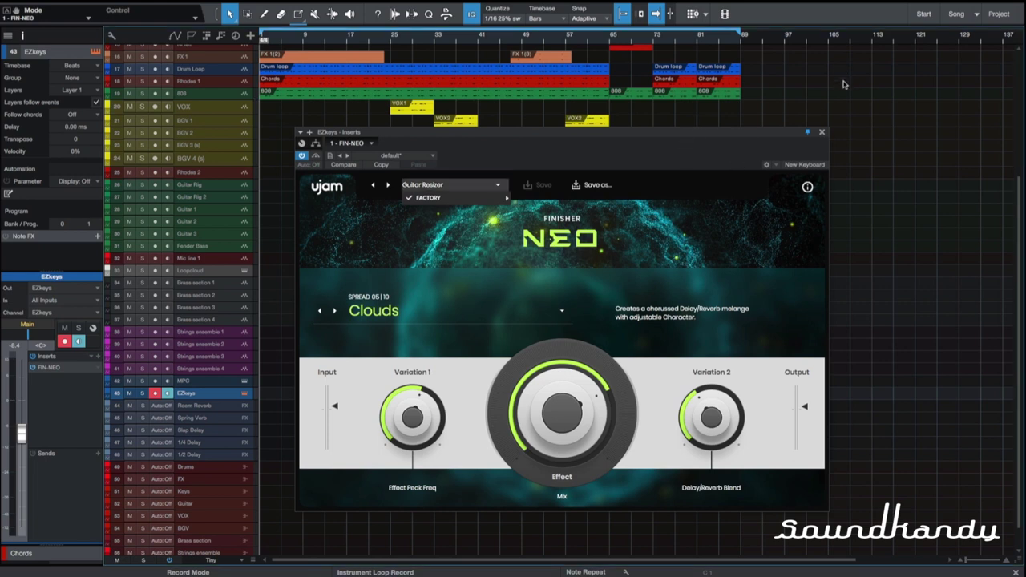
pyautogui.click(657, 213)
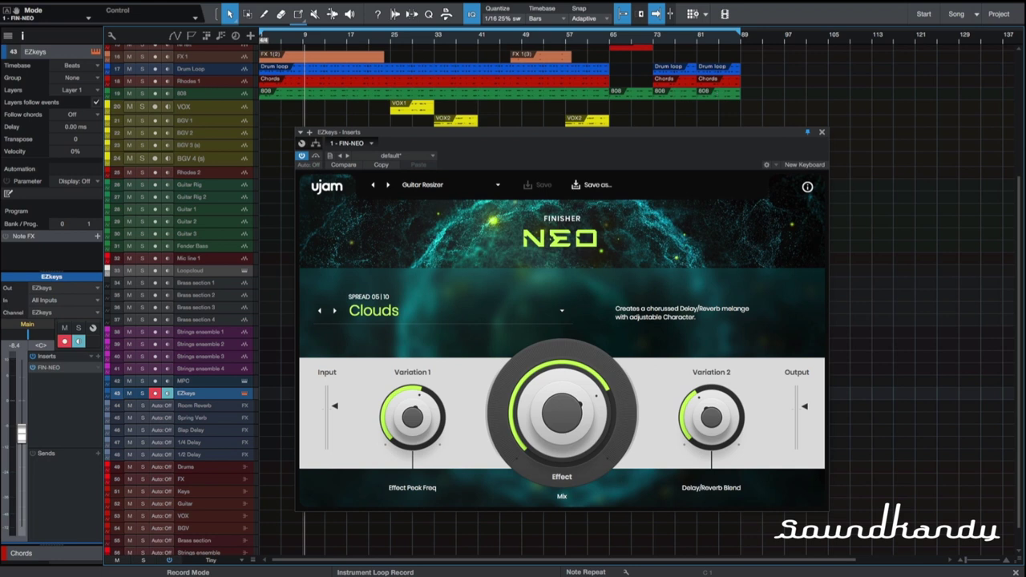
# Open the EZkeys instrument, return to the effect's window and bypass the FIN-NEO insert.
pyautogui.click(95, 52)
pyautogui.moveTo(741, 138); pyautogui.dragTo(551, 119)
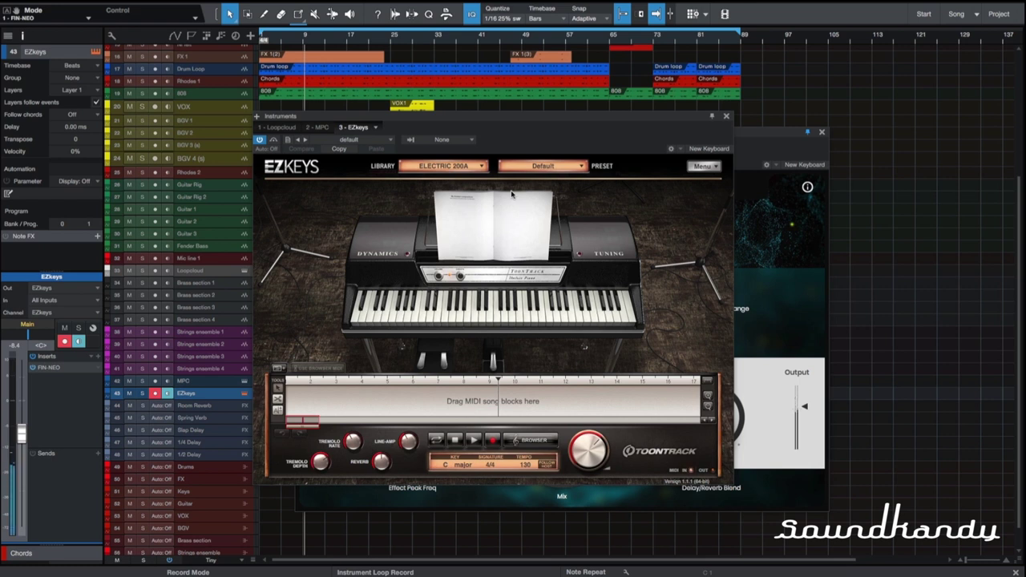
pyautogui.click(759, 135)
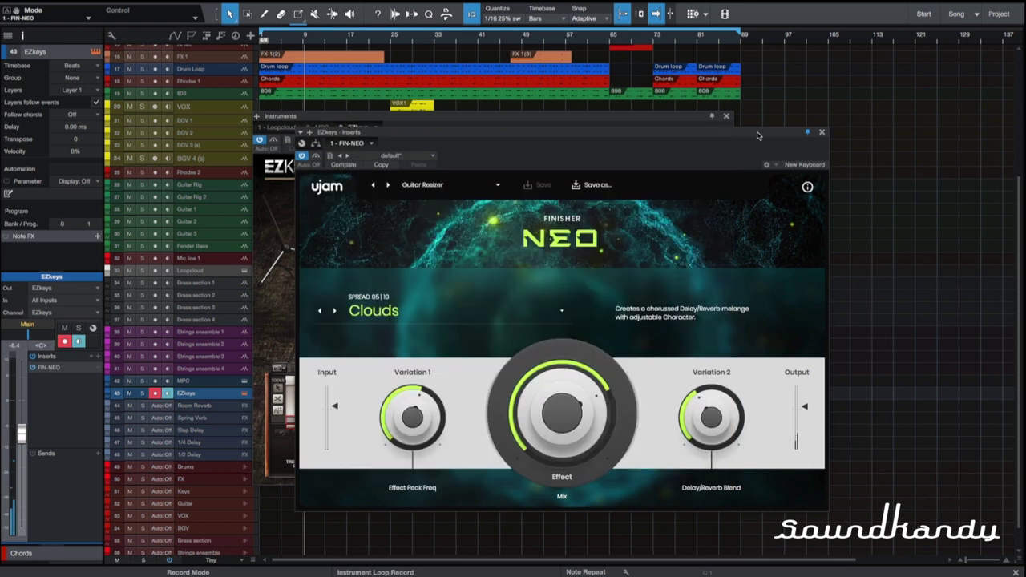
pyautogui.click(303, 157)
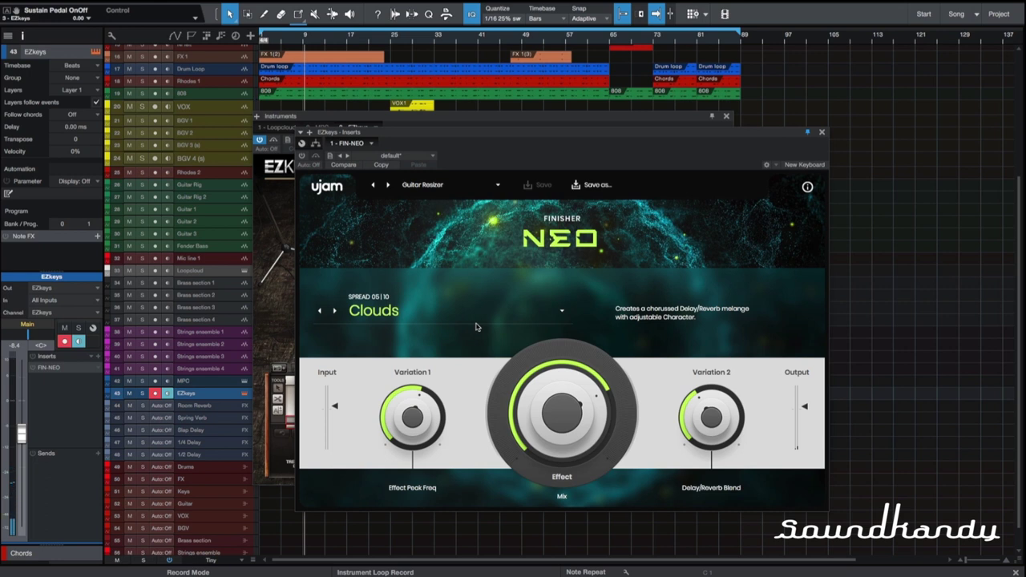
# Bring up the EZkeys instrument again, put its window away and re-enable the FIN-NEO insert.
pyautogui.click(269, 201)
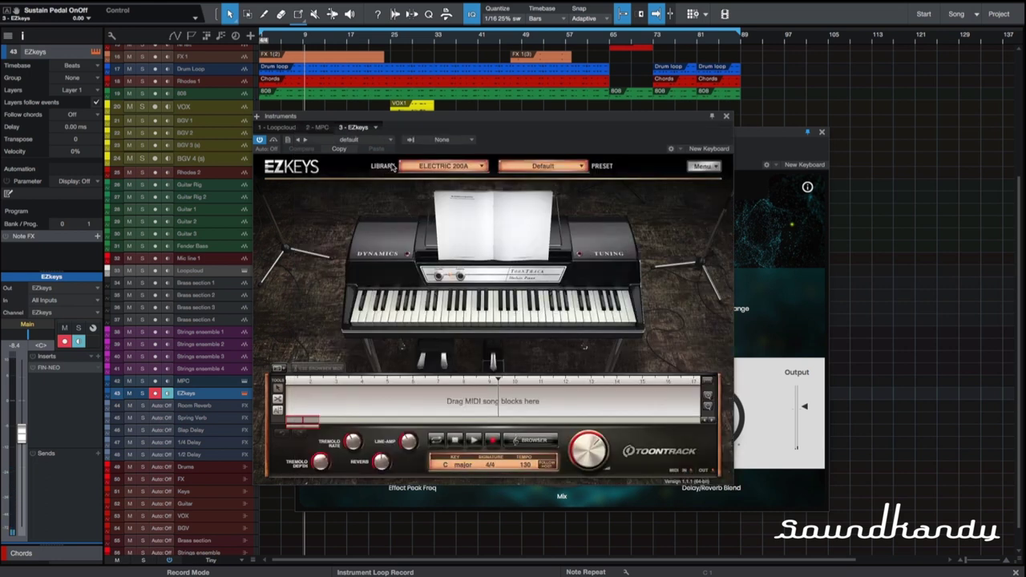
pyautogui.click(447, 142)
pyautogui.click(689, 229)
pyautogui.moveTo(554, 120); pyautogui.dragTo(0, 193)
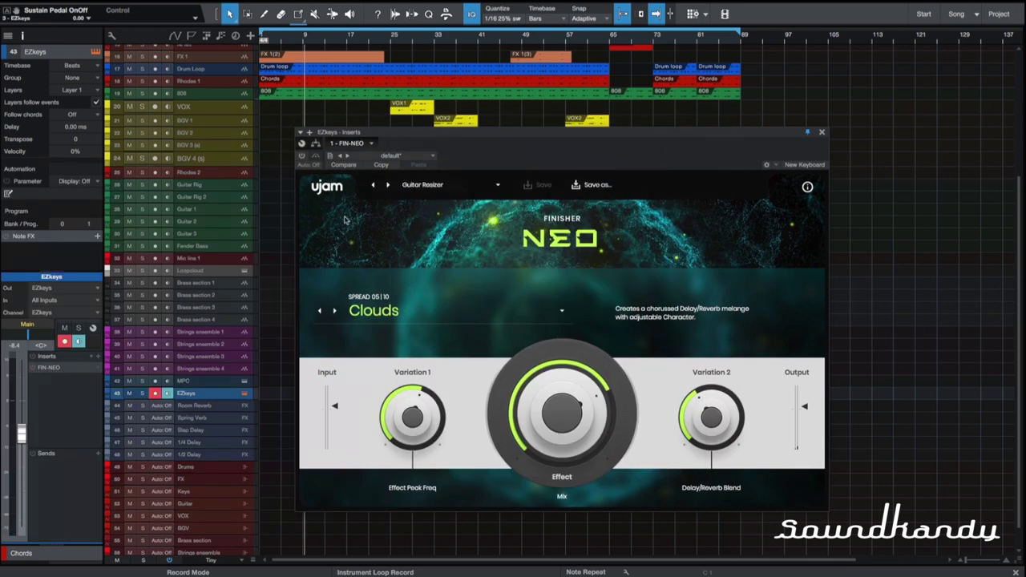
pyautogui.click(302, 157)
# Solo the Rhodes 1 track, play it back for a listen, and remove the solo.
pyautogui.click(215, 81)
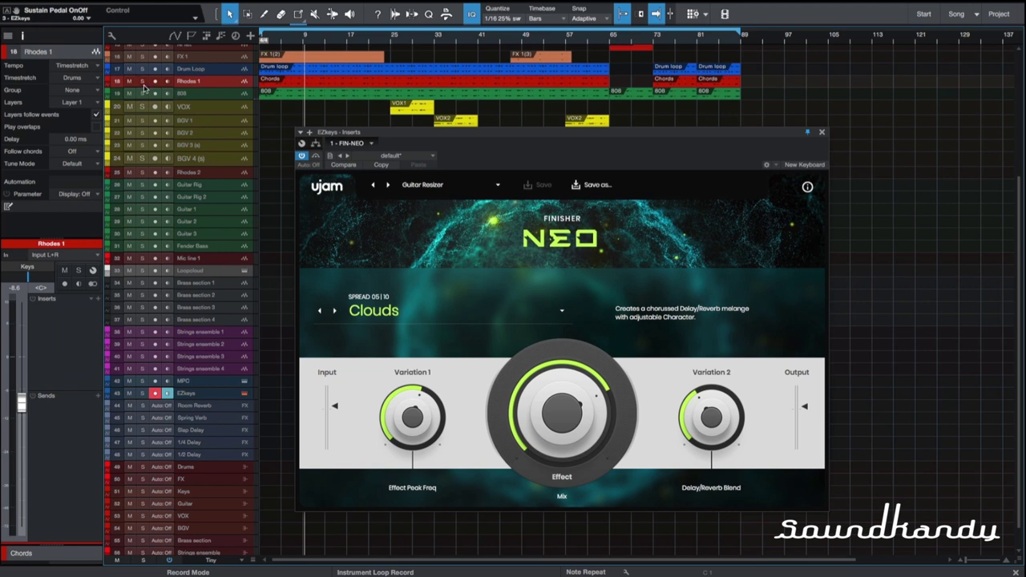
pyautogui.click(142, 81)
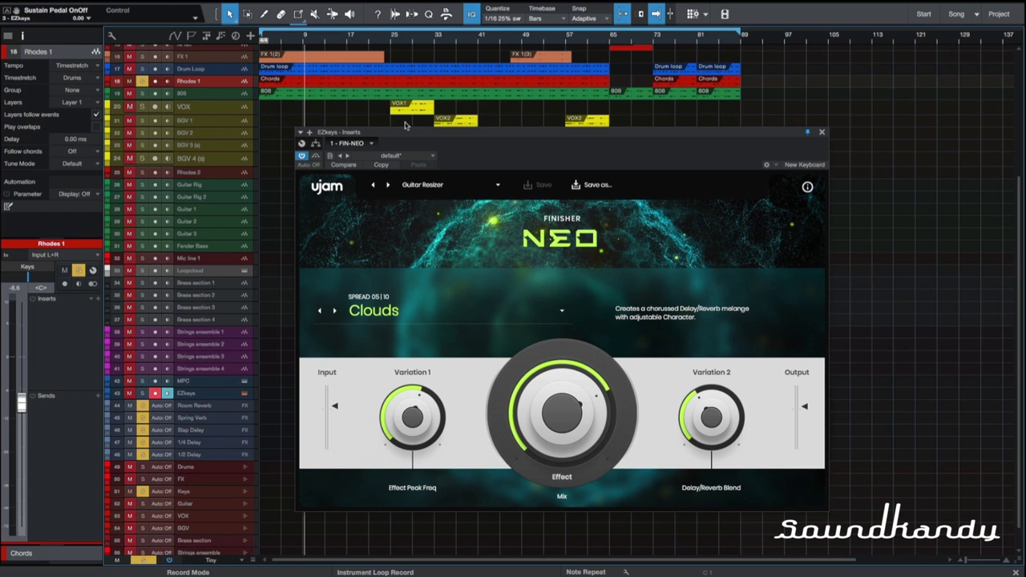
pyautogui.press('space')
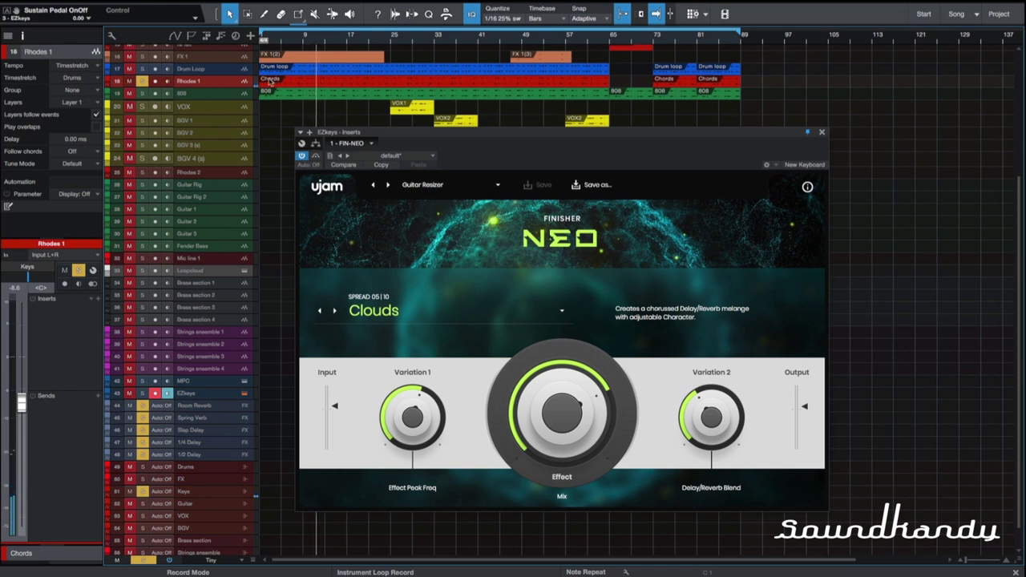
pyautogui.click(143, 82)
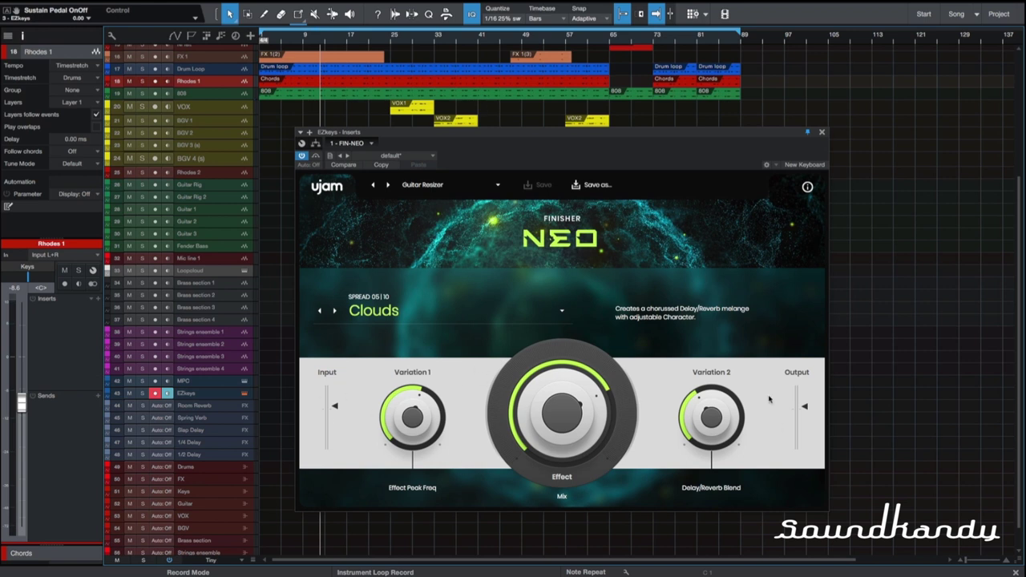
# Set the main Effect knob of the Clouds mode to 51 and play the sound with it.
pyautogui.moveTo(550, 418)
pyautogui.mouseDown()
pyautogui.moveTo(580, 406)
pyautogui.moveTo(555, 408)
pyautogui.moveTo(557, 429)
pyautogui.mouseUp()
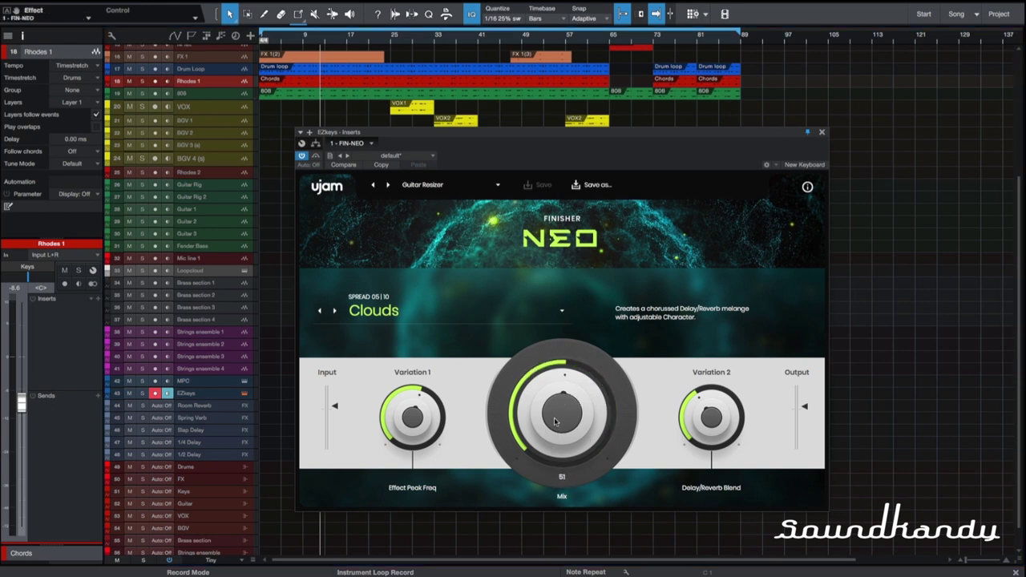
pyautogui.press('space')
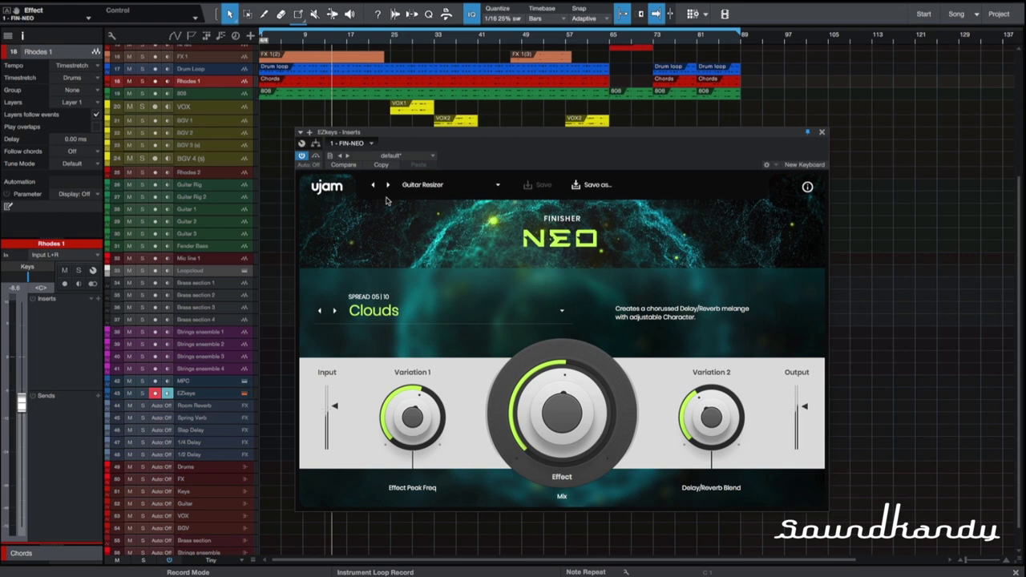
# Audition the presets in order from Guitar Rotary through Guitar Sharpener and Guitar Tremolo Room to Harmonic Swirl Tail.
pyautogui.click(388, 184)
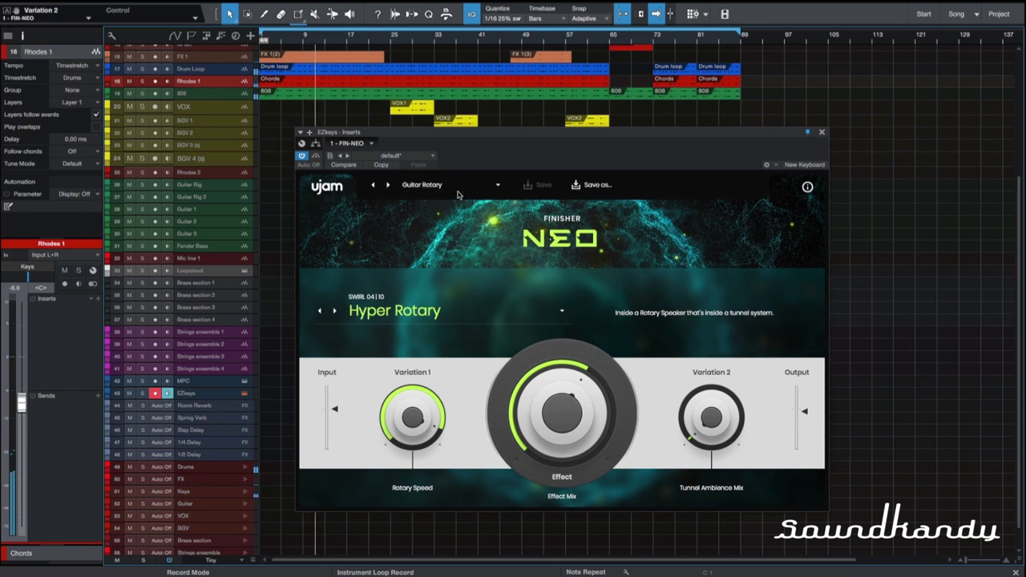
pyautogui.click(387, 186)
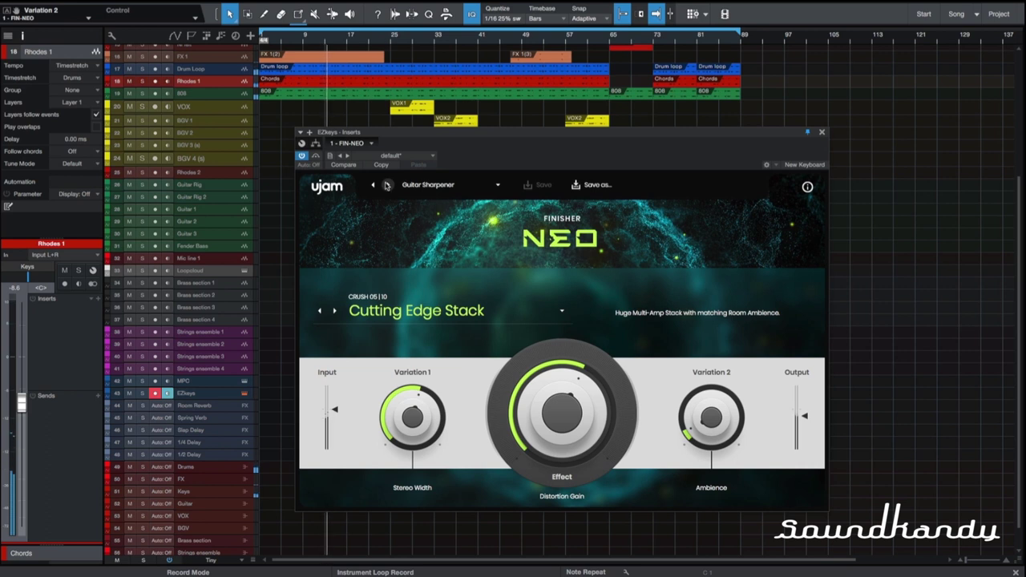
pyautogui.click(389, 185)
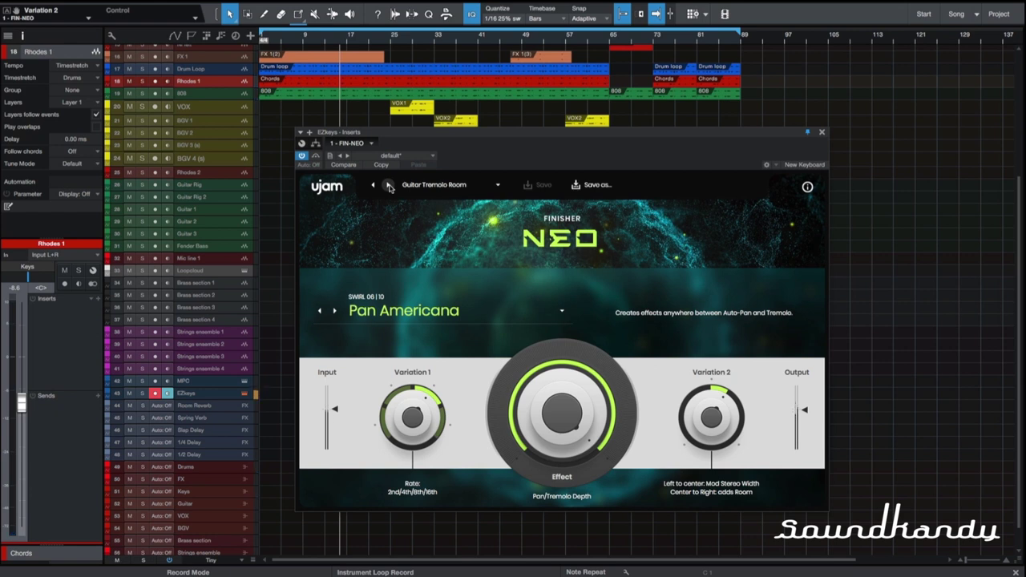
pyautogui.click(389, 186)
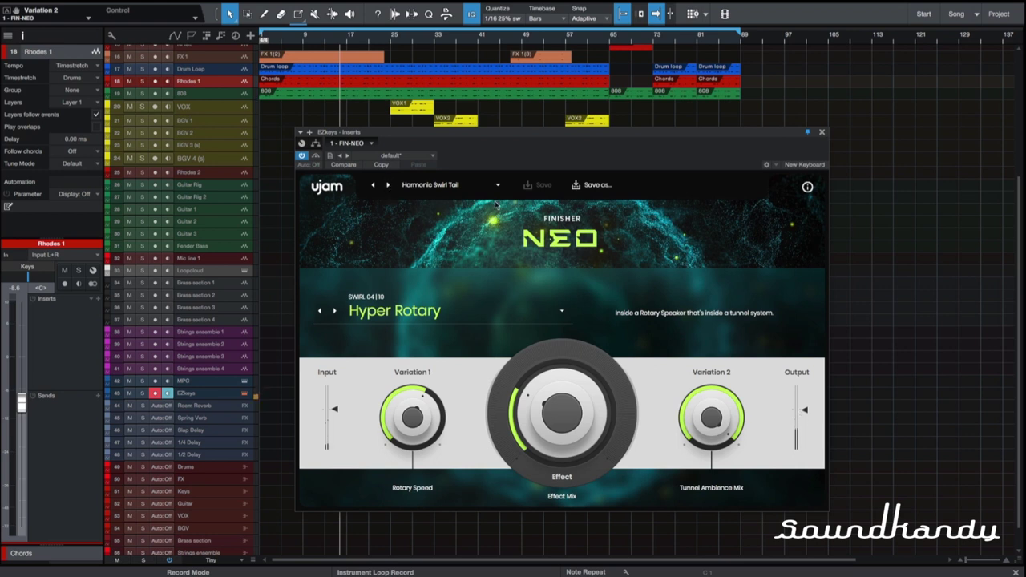
# Load the Live Stage Destruction preset from the factory Inspiration category.
pyautogui.click(445, 186)
pyautogui.moveTo(442, 199)
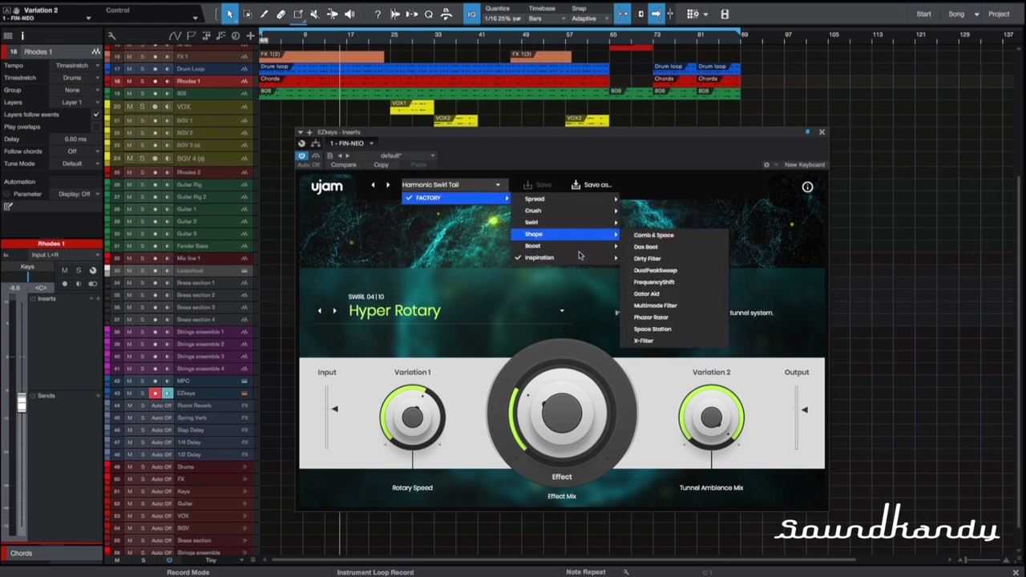
pyautogui.moveTo(577, 258)
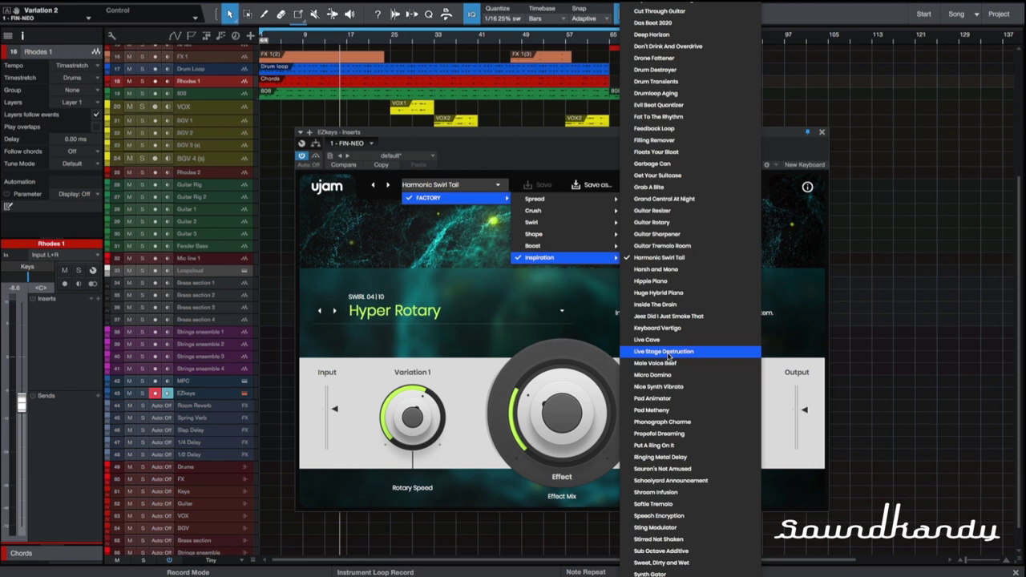
pyautogui.click(666, 351)
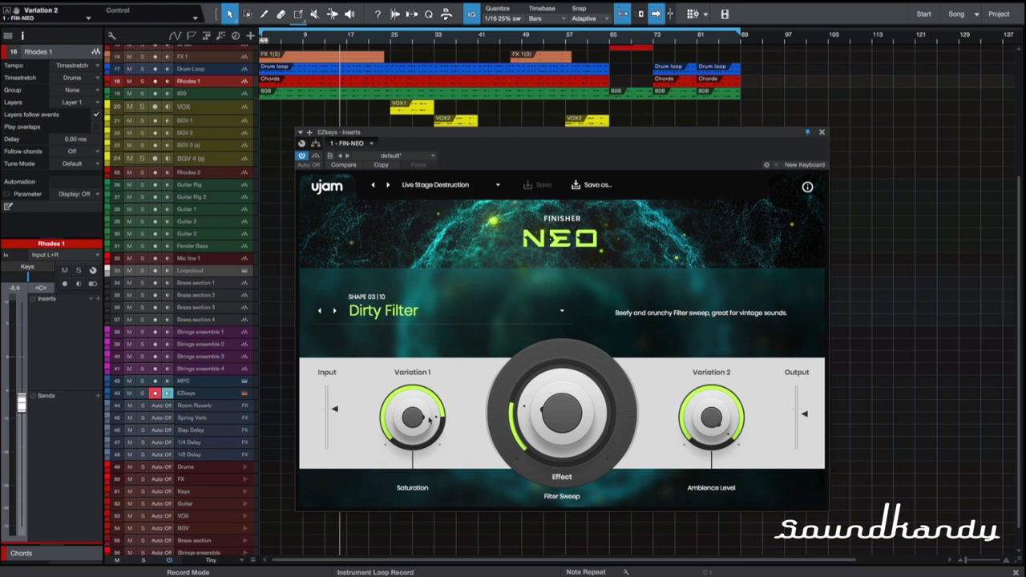
# Advance to the Male Voice Beef preset and change its mode to Super LoFi from the Crush group.
pyautogui.click(389, 185)
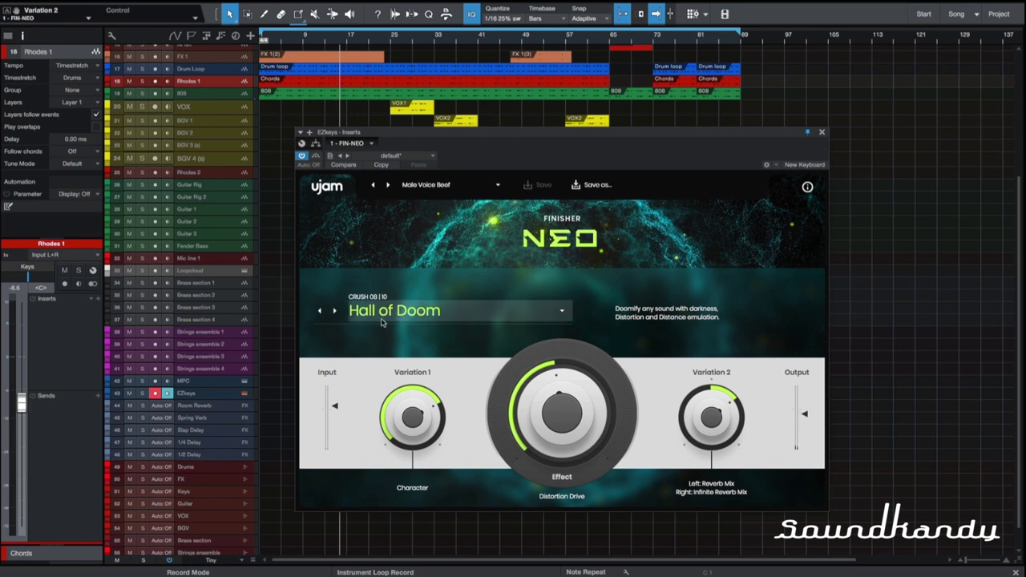
pyautogui.click(562, 312)
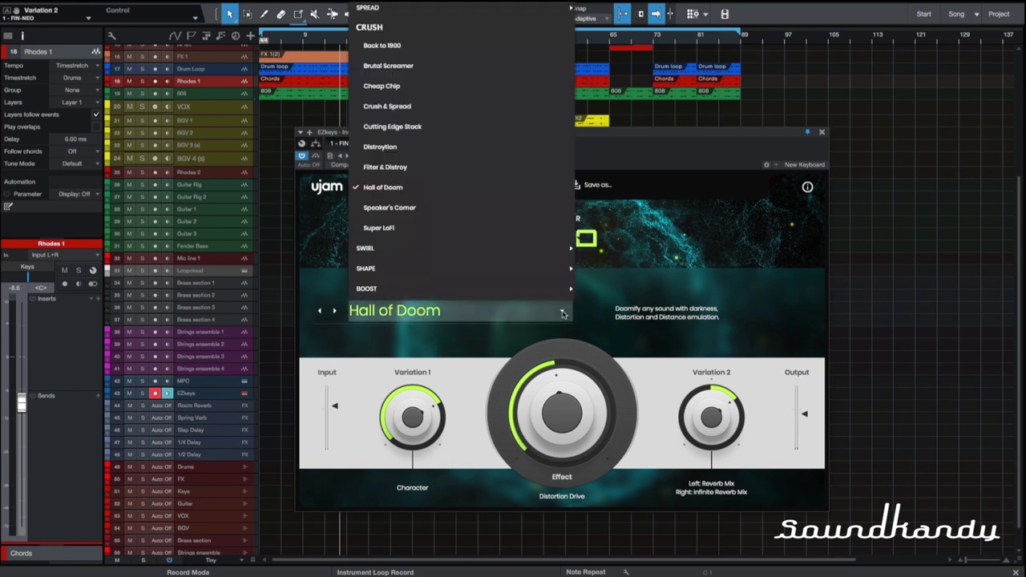
pyautogui.click(492, 230)
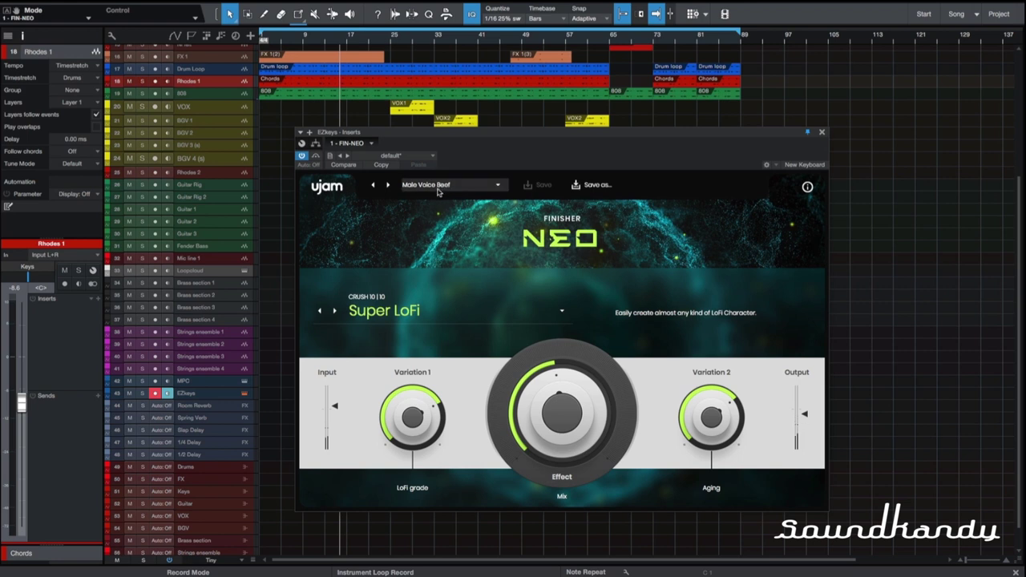
# Audition the following presets one after another, from Micro Domino through Pad Metheny and Ringing Metal Delay to Shroom Infusion.
pyautogui.click(389, 185)
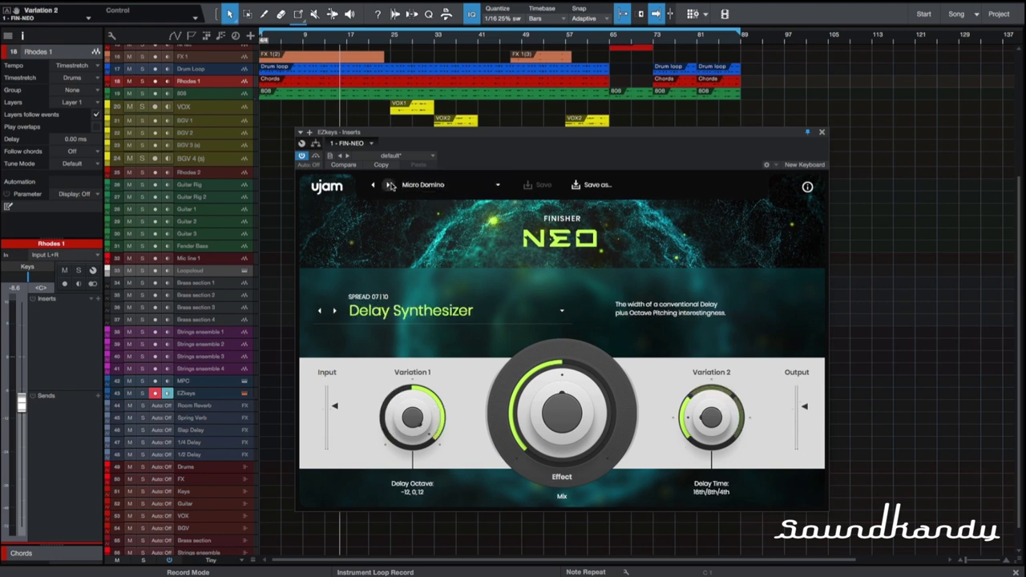
pyautogui.click(388, 185)
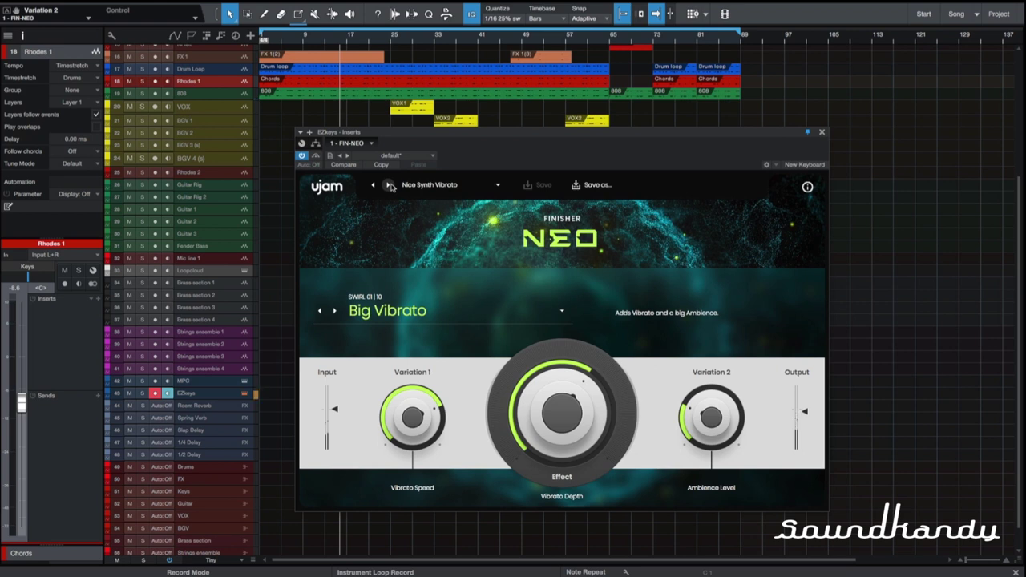
pyautogui.click(389, 185)
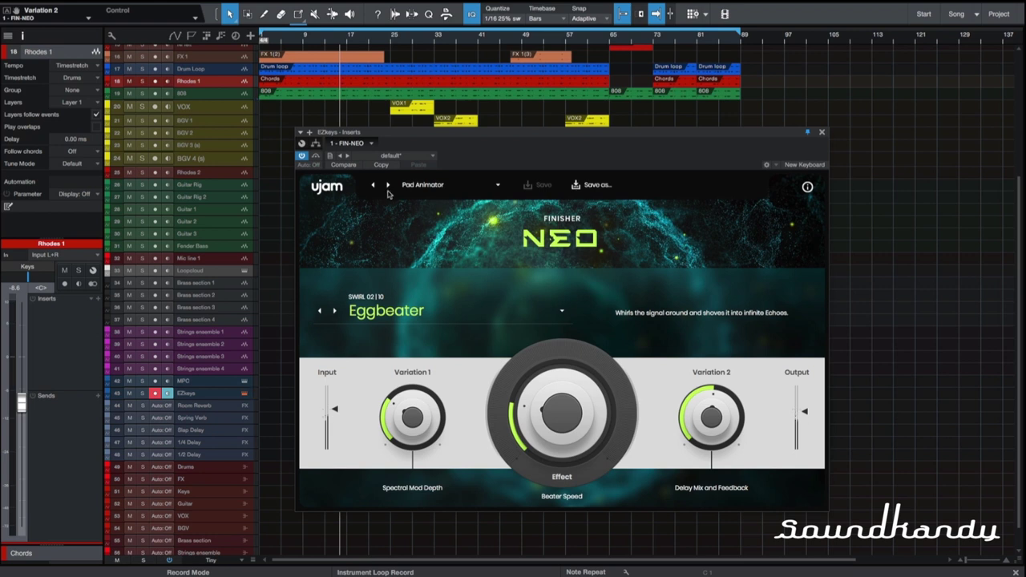
pyautogui.click(389, 185)
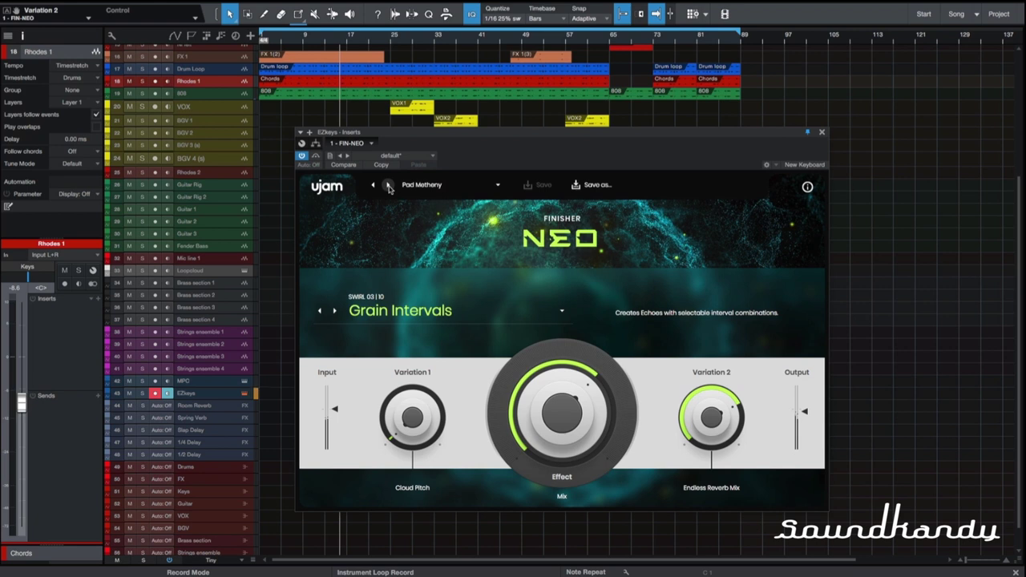
pyautogui.click(388, 185)
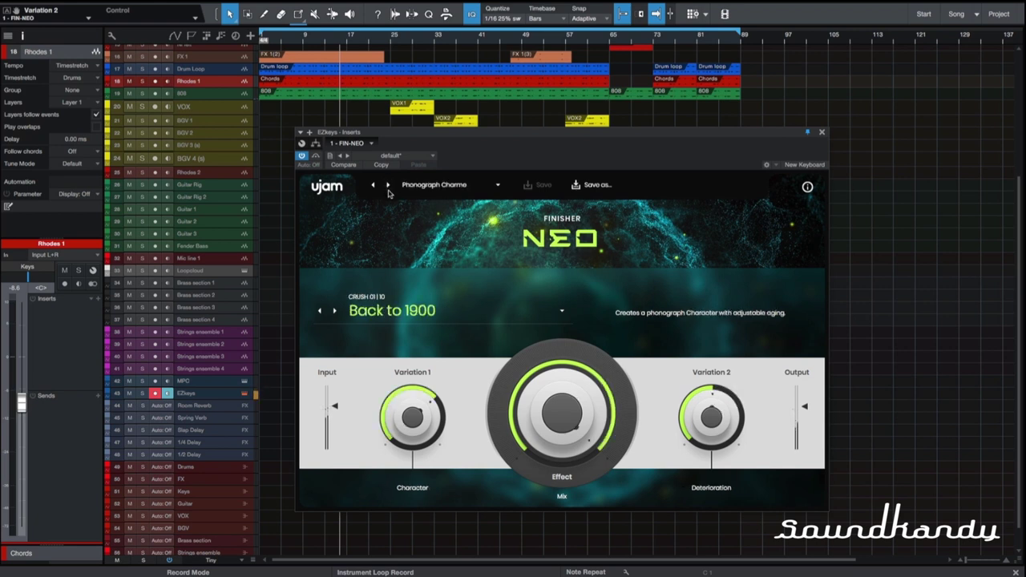
pyautogui.click(388, 185)
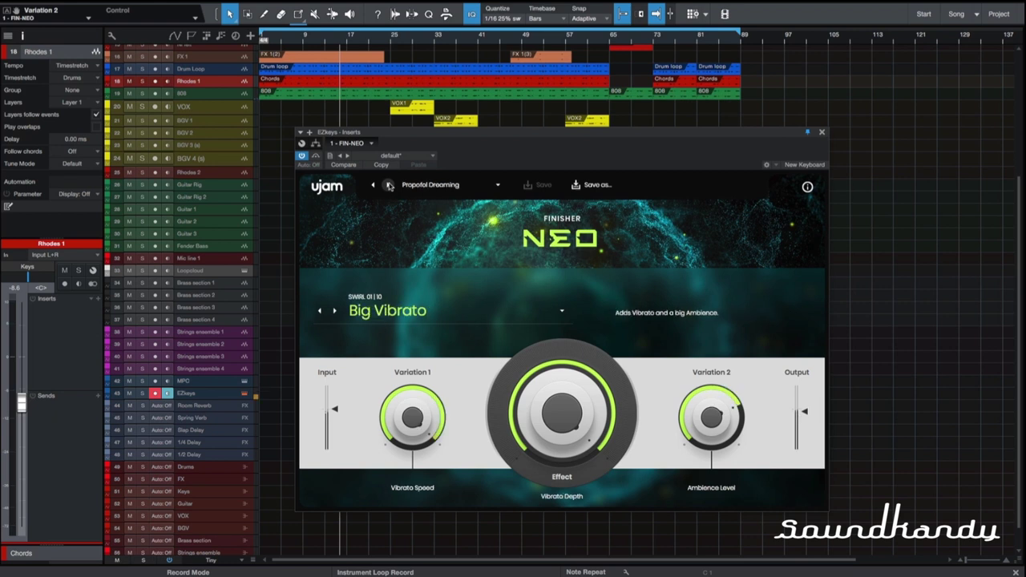
pyautogui.click(389, 185)
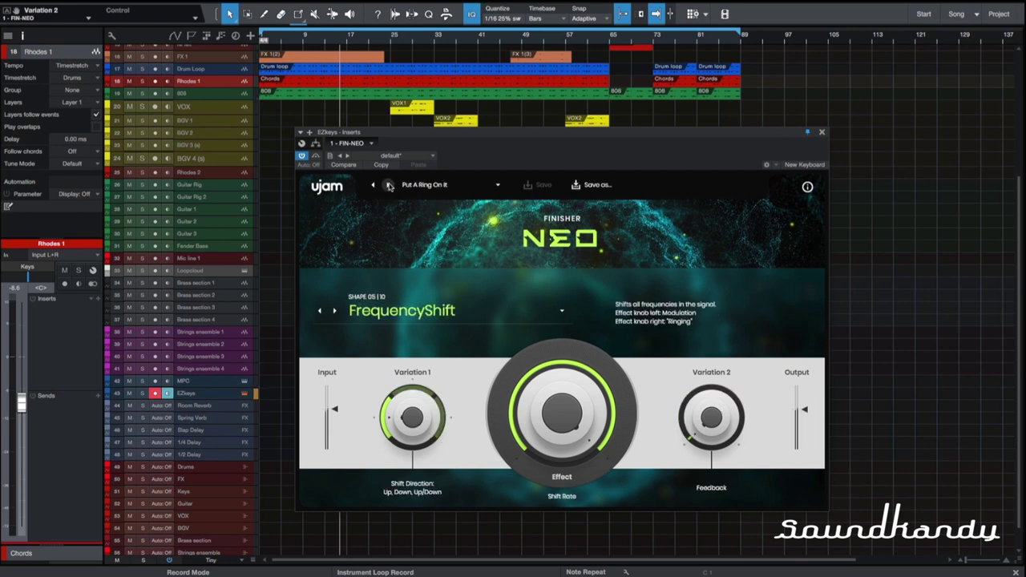
pyautogui.click(389, 185)
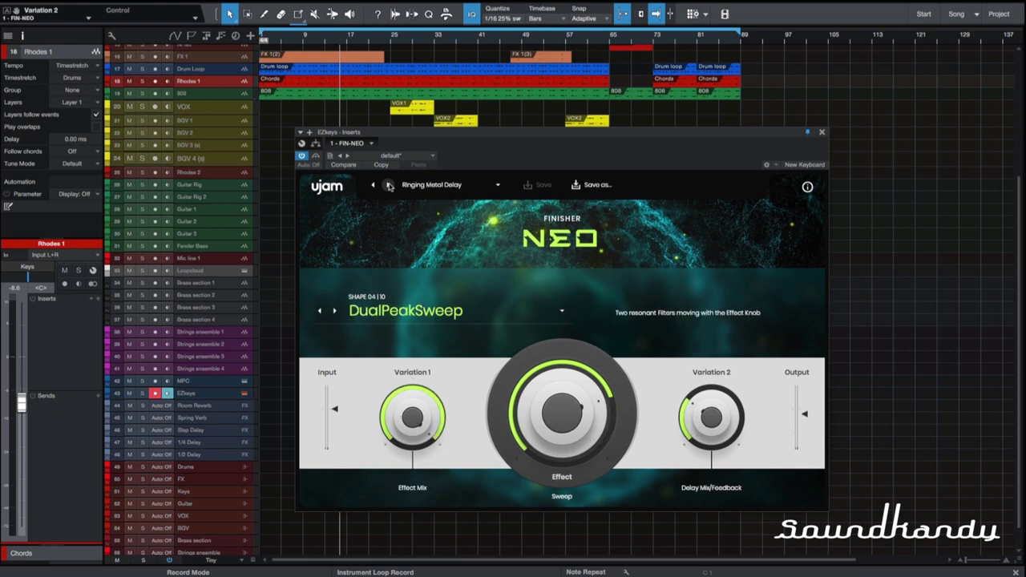
pyautogui.click(389, 185)
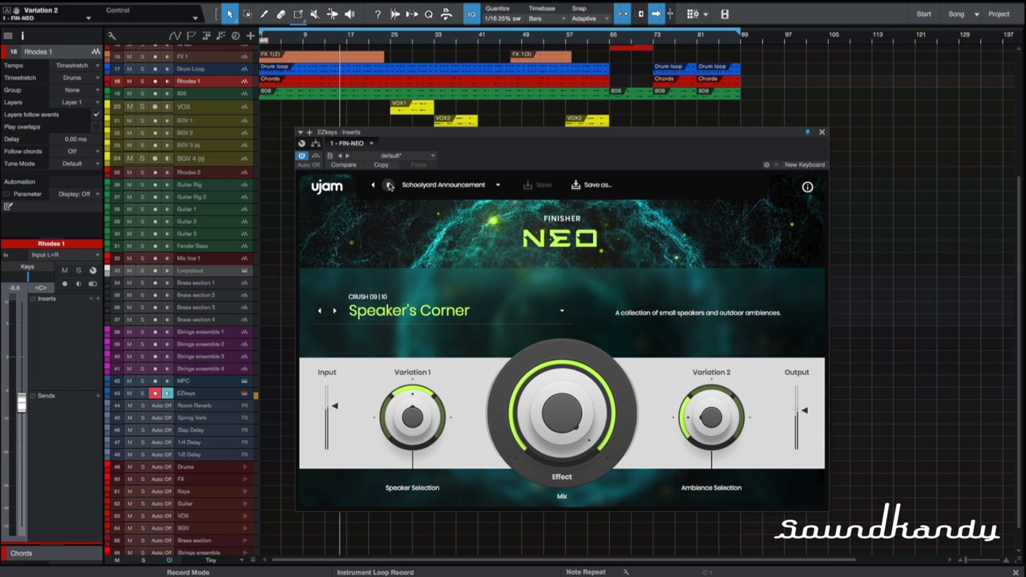
pyautogui.click(388, 185)
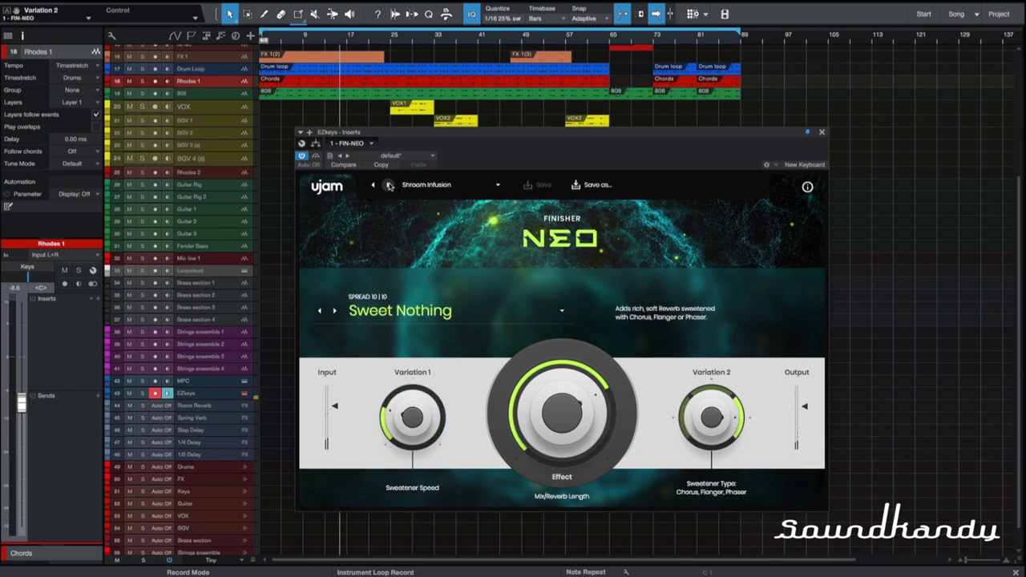
# Audition the presets in order from Softie Tremolo through Sting Modulator, Sub Octave Additive and Synth Gator to Synth Lead Widener.
pyautogui.click(389, 185)
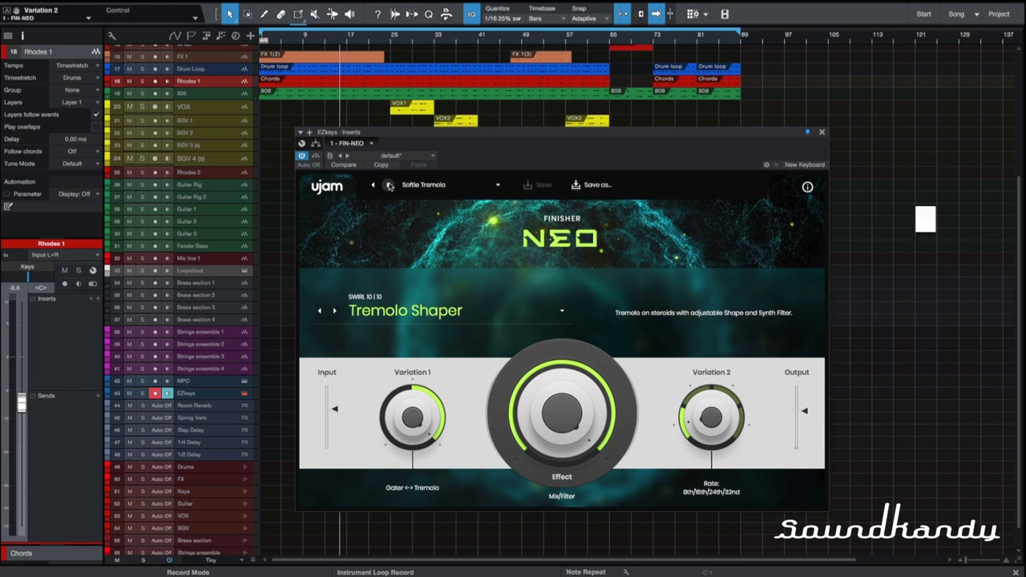
pyautogui.click(389, 185)
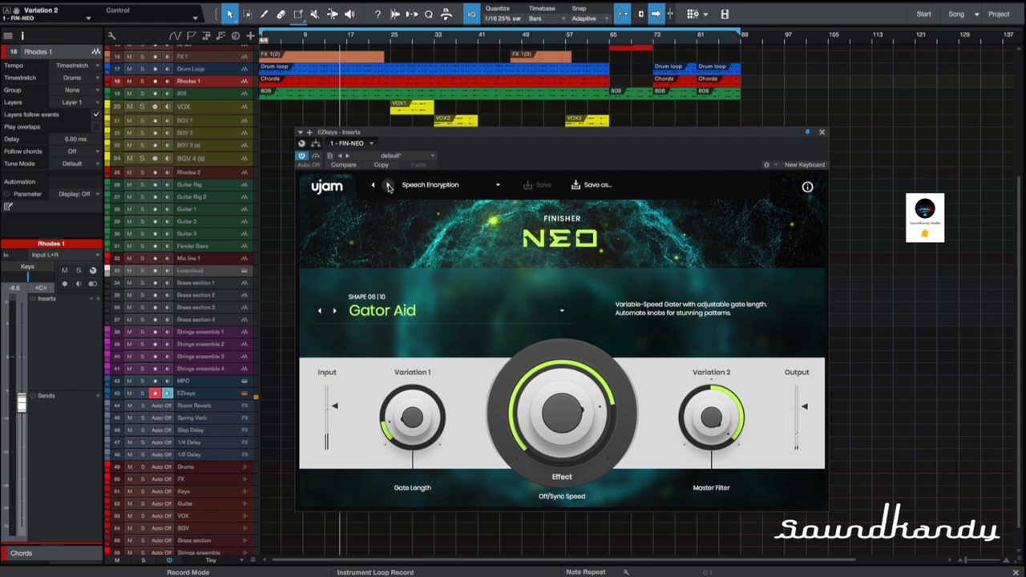
pyautogui.click(389, 186)
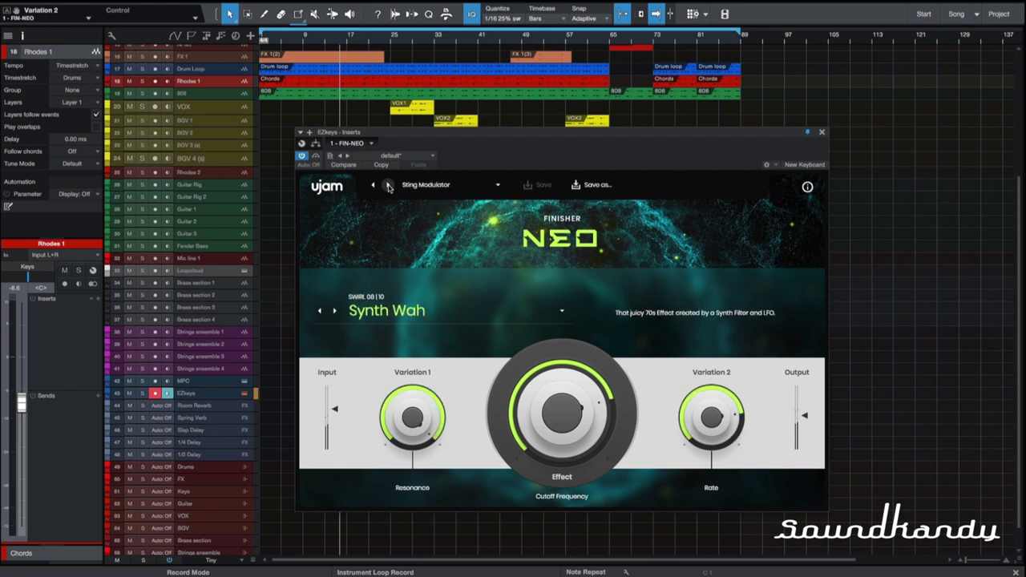
pyautogui.click(389, 185)
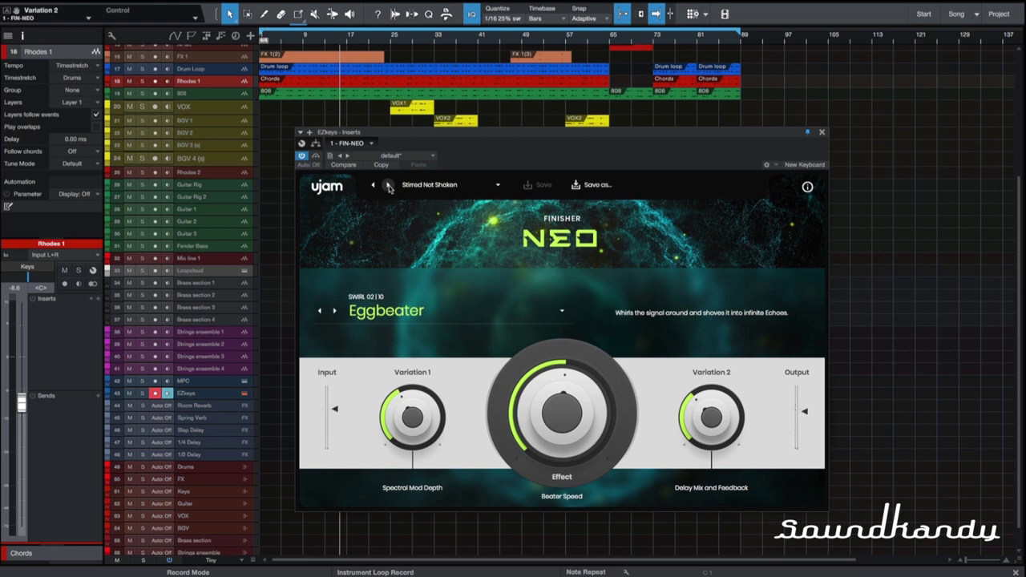
pyautogui.click(389, 185)
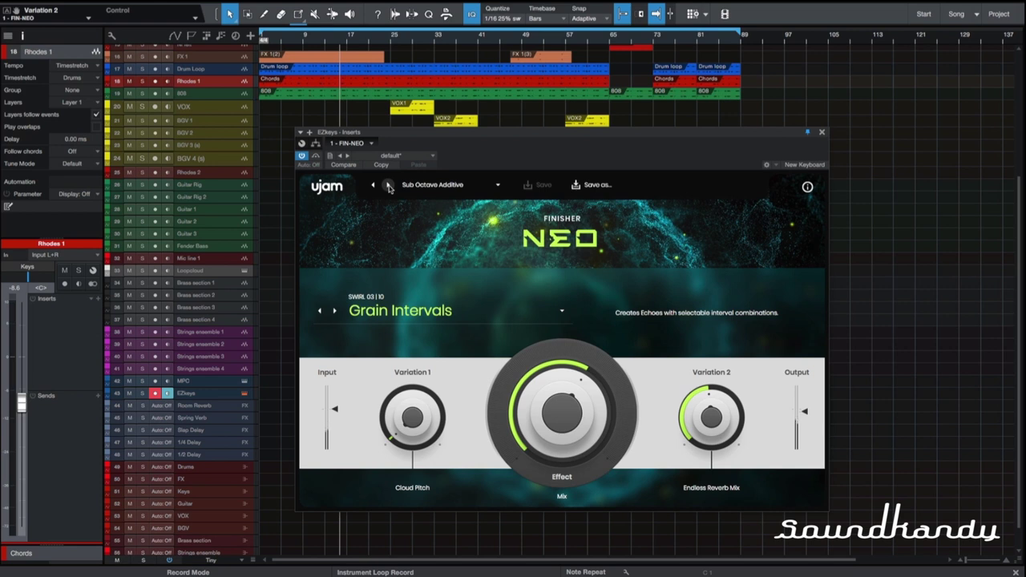
pyautogui.click(389, 185)
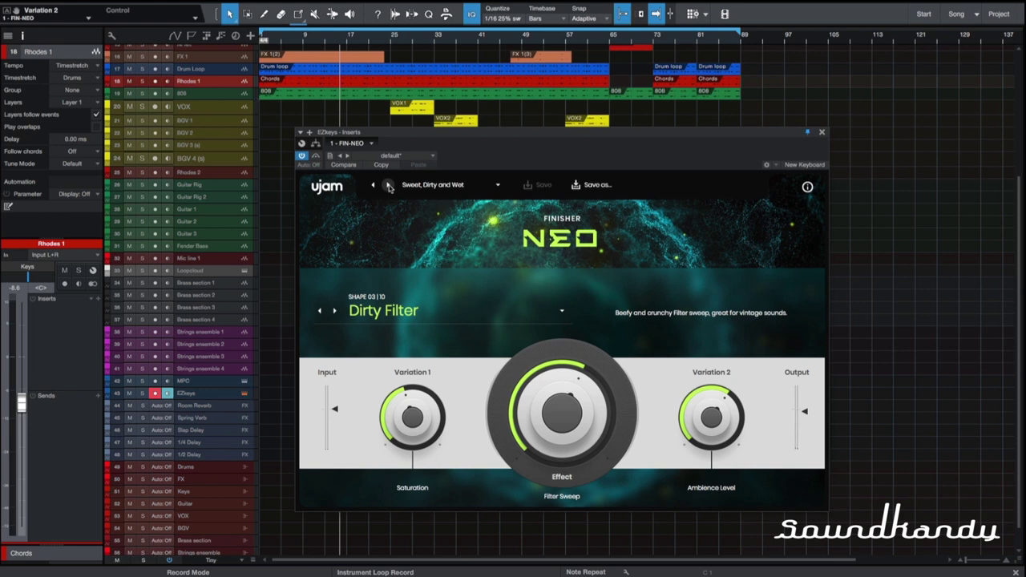
pyautogui.click(389, 185)
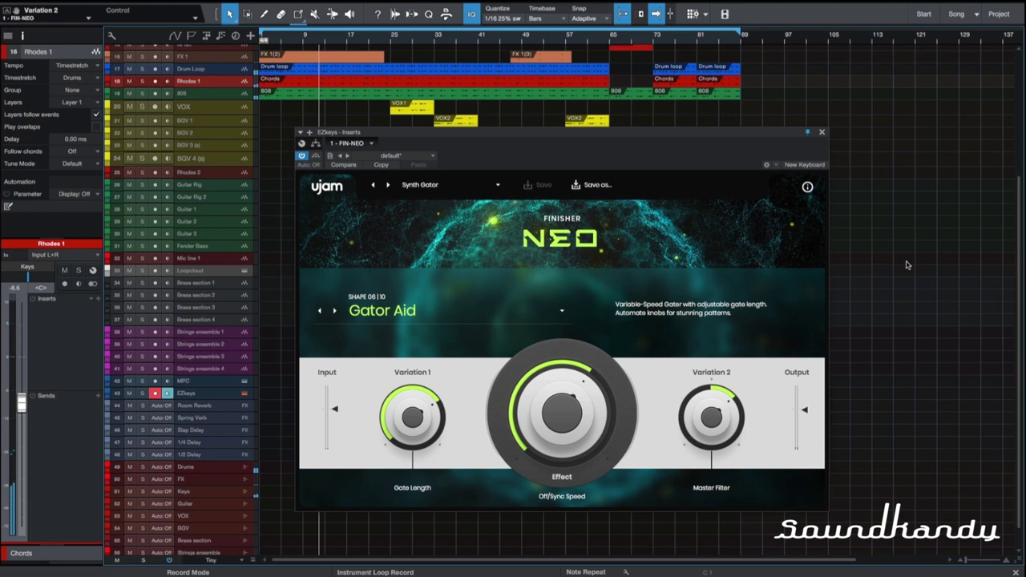
pyautogui.click(387, 184)
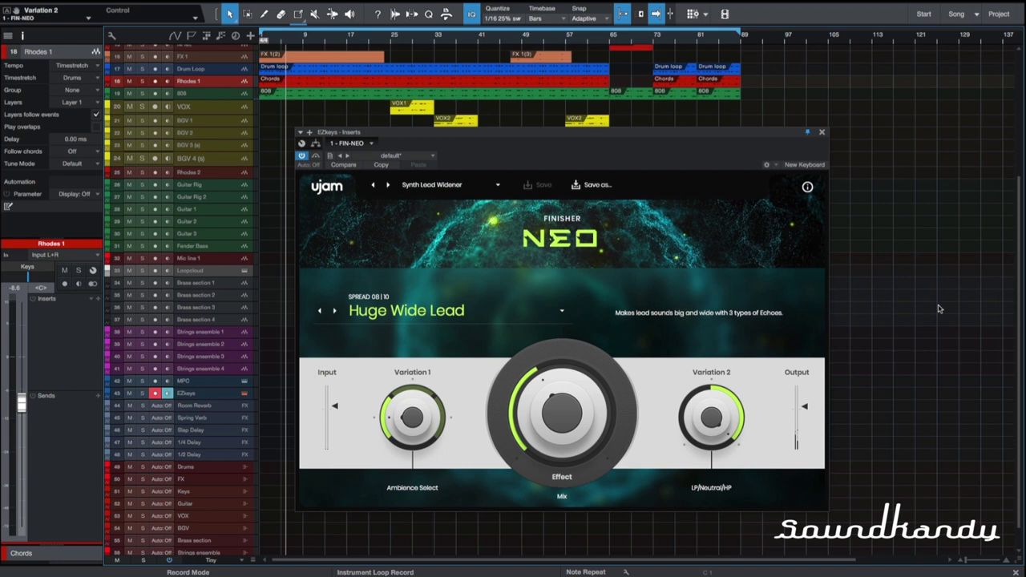
# Play the song from about bar 39 and audition the presets from The Halls Of Hades through The Martian and Trapped Inside U96 to Tumbler Reverb.
pyautogui.click(473, 37)
pyautogui.press('space')
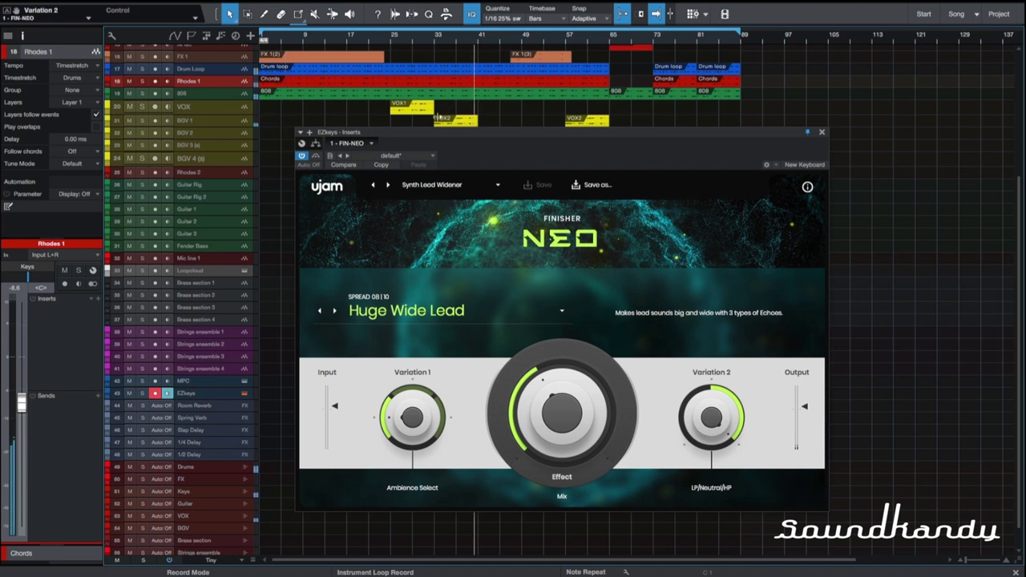
pyautogui.click(389, 186)
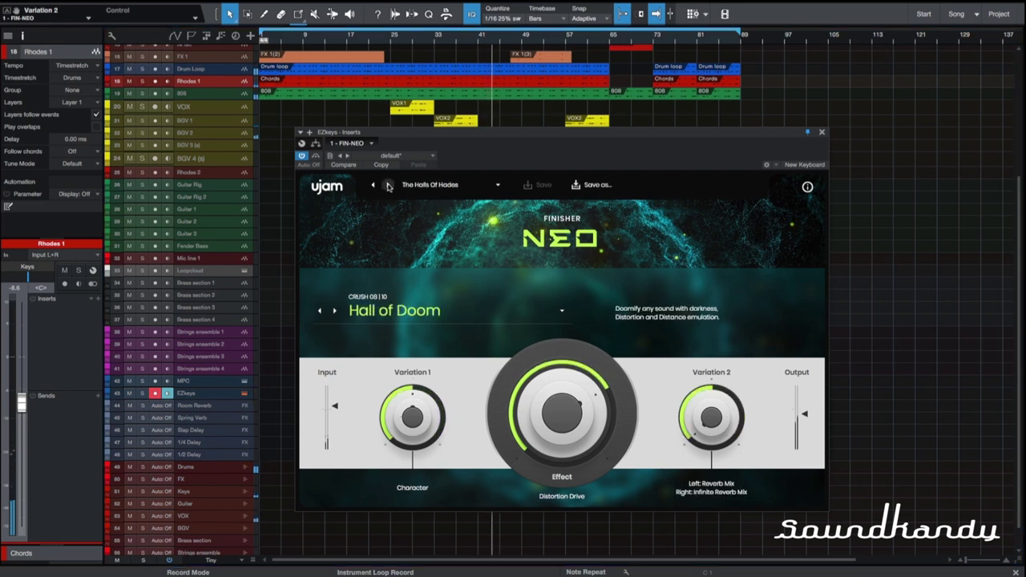
pyautogui.click(389, 186)
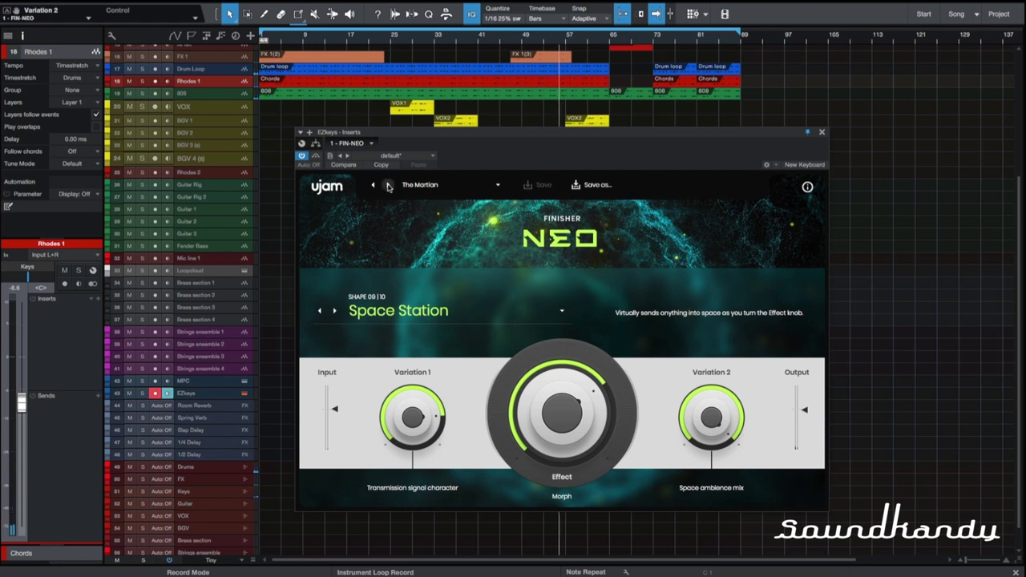
pyautogui.click(388, 185)
pyautogui.click(388, 185)
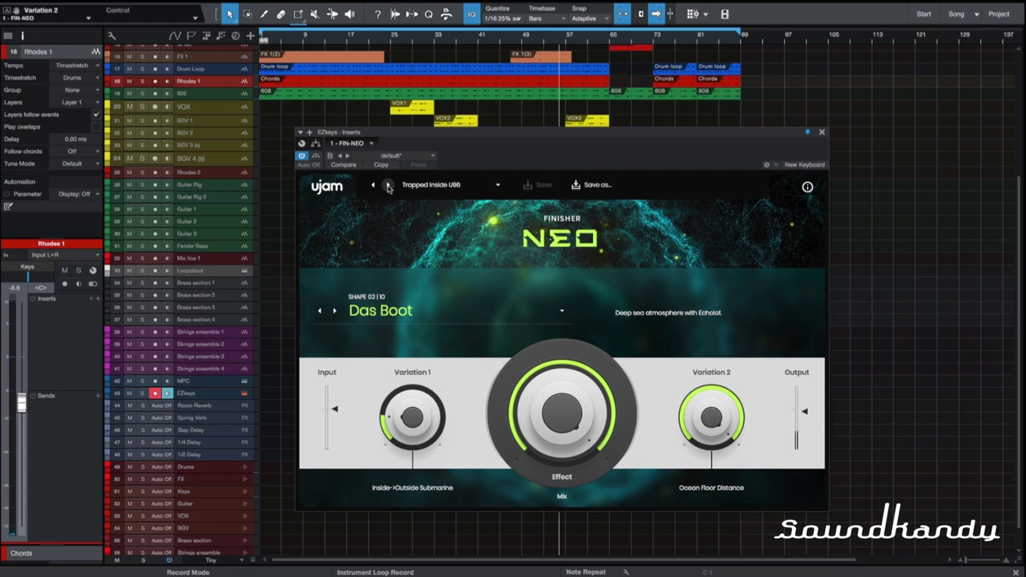
pyautogui.click(388, 185)
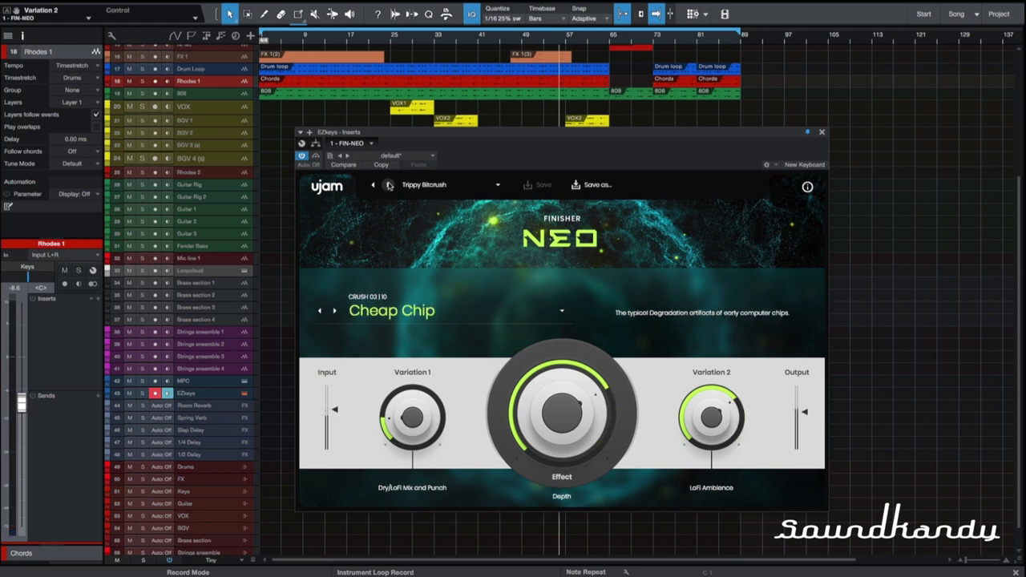
pyautogui.click(388, 185)
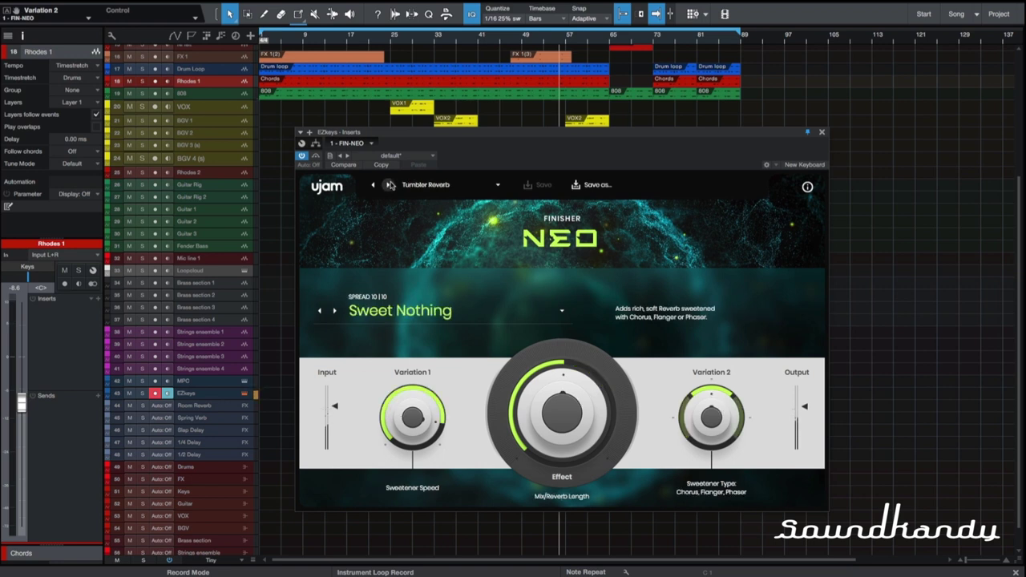
# Load the Comb & Space preset from the factory Shape category and change its mode to Space Station.
pyautogui.click(438, 187)
pyautogui.moveTo(440, 198)
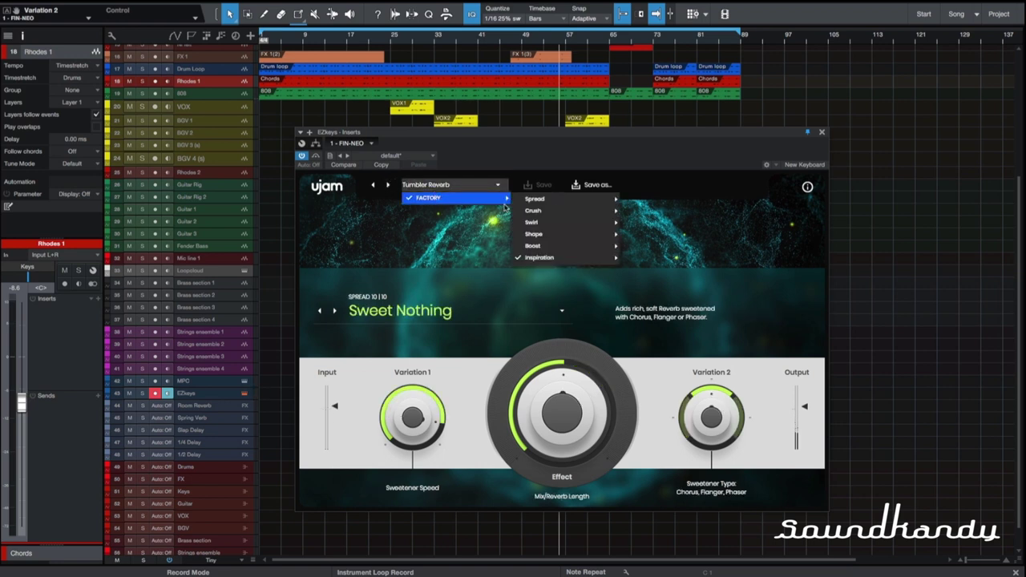
pyautogui.moveTo(564, 235)
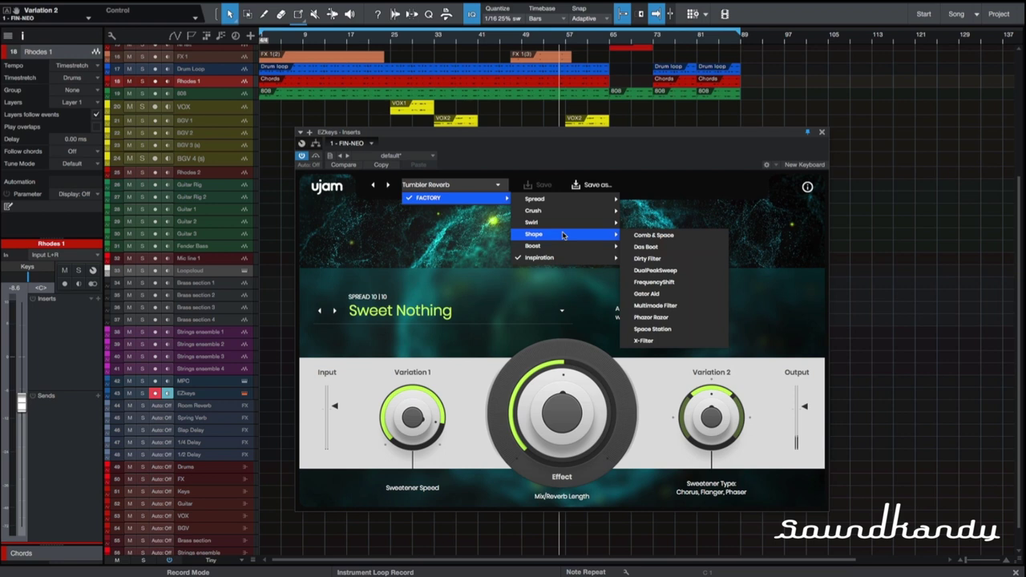
pyautogui.click(640, 238)
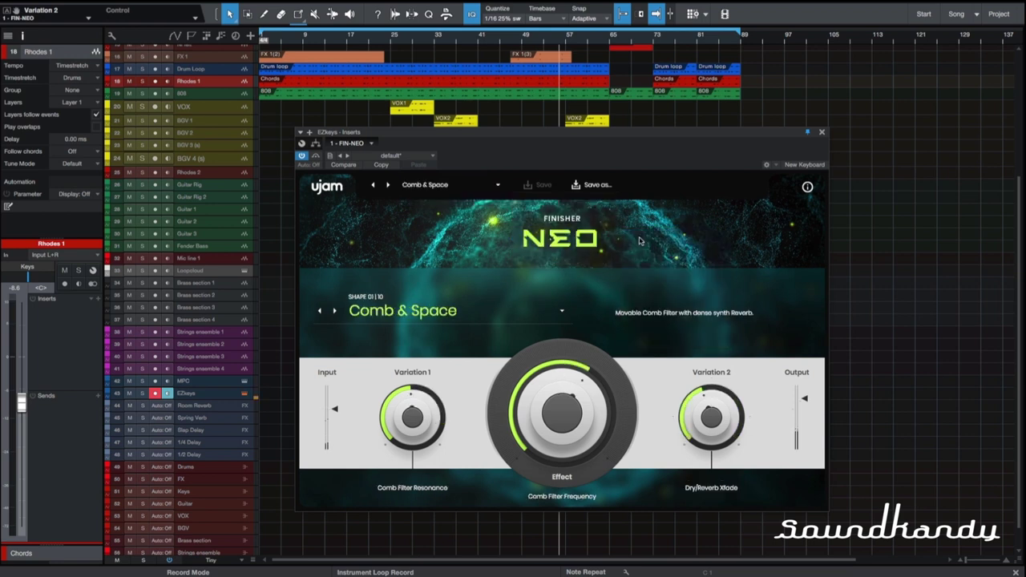
pyautogui.click(467, 312)
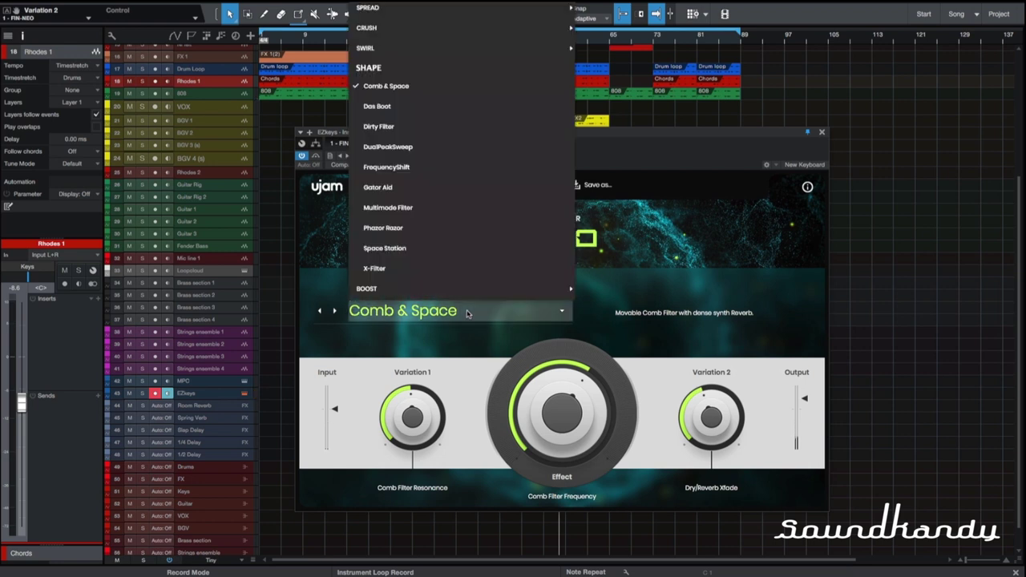
pyautogui.click(464, 248)
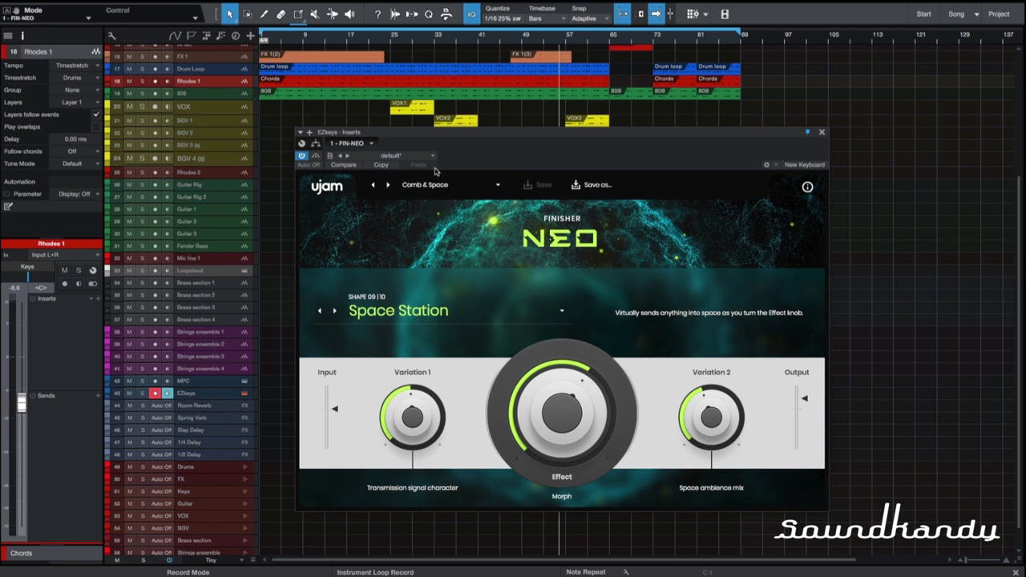
# Audition the following Shape presets in order: Das Boot, Dirty Filter, DualPeakSweep, FrequencyShift and Gator Aid.
pyautogui.click(389, 184)
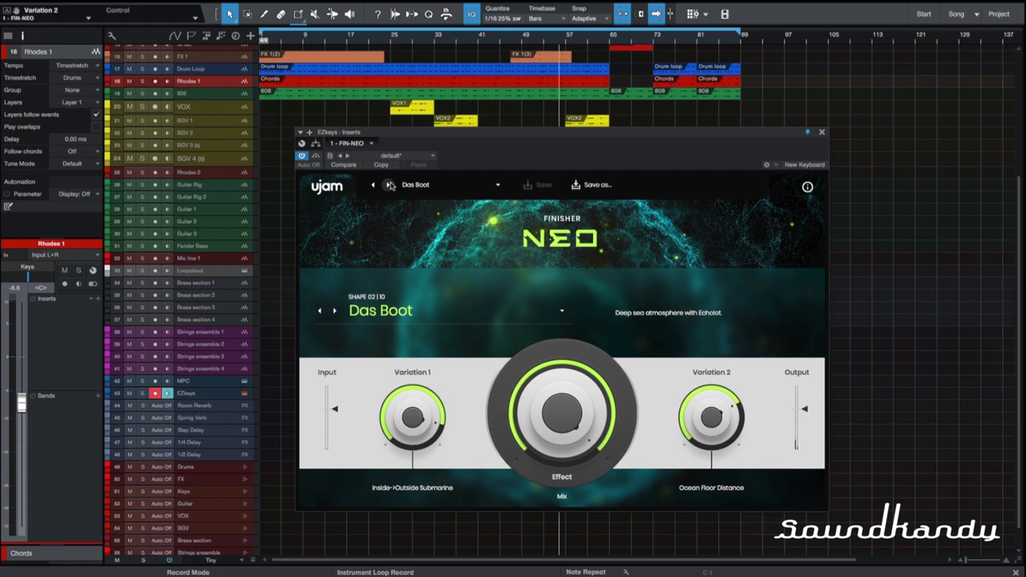
pyautogui.click(389, 184)
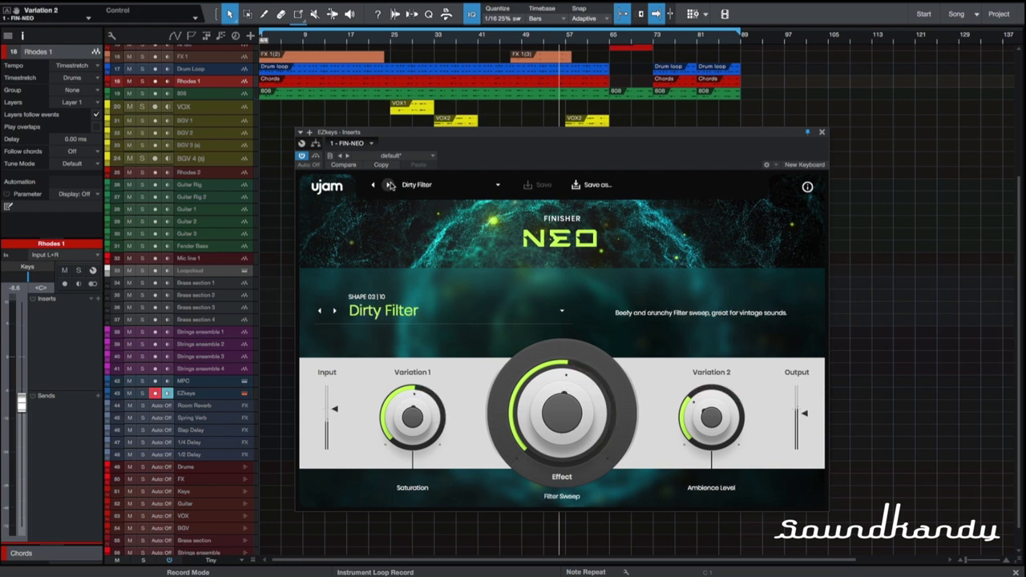
pyautogui.click(389, 185)
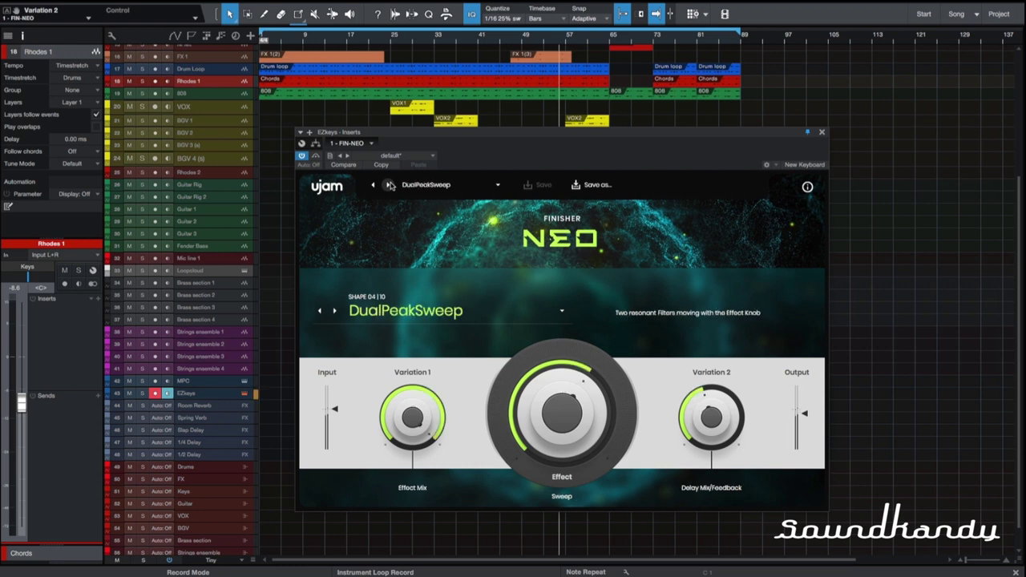
pyautogui.click(389, 184)
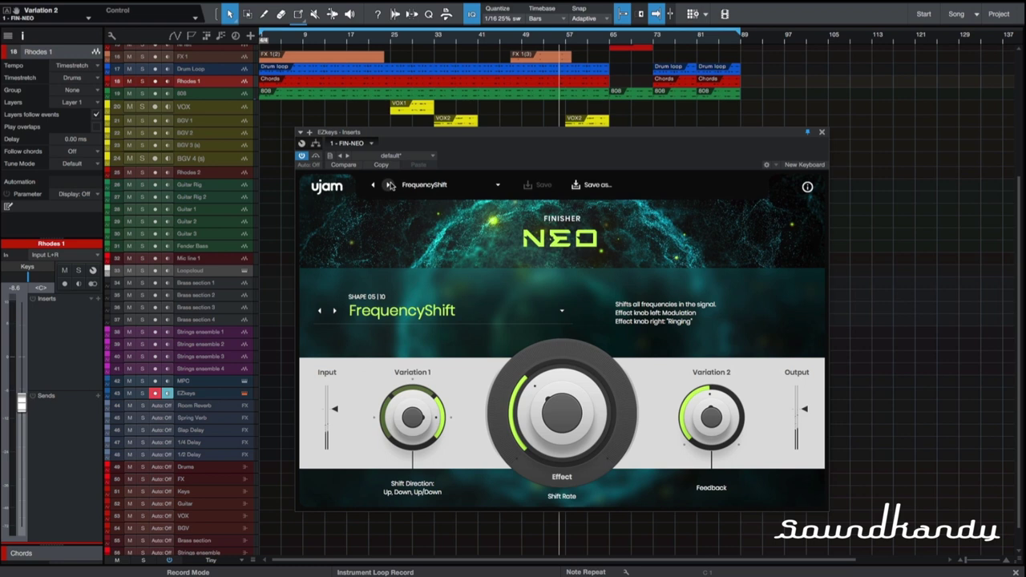
pyautogui.click(389, 185)
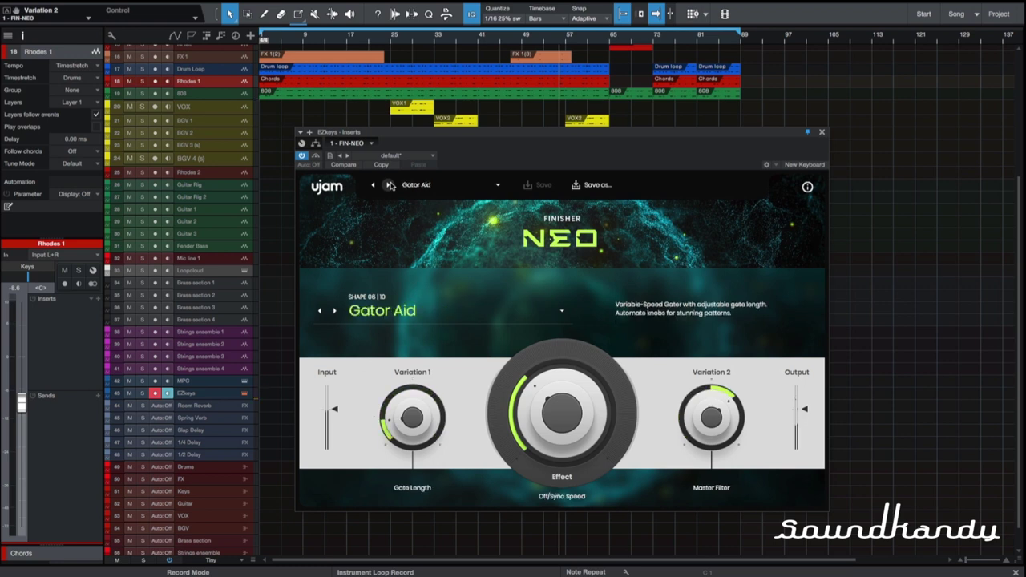